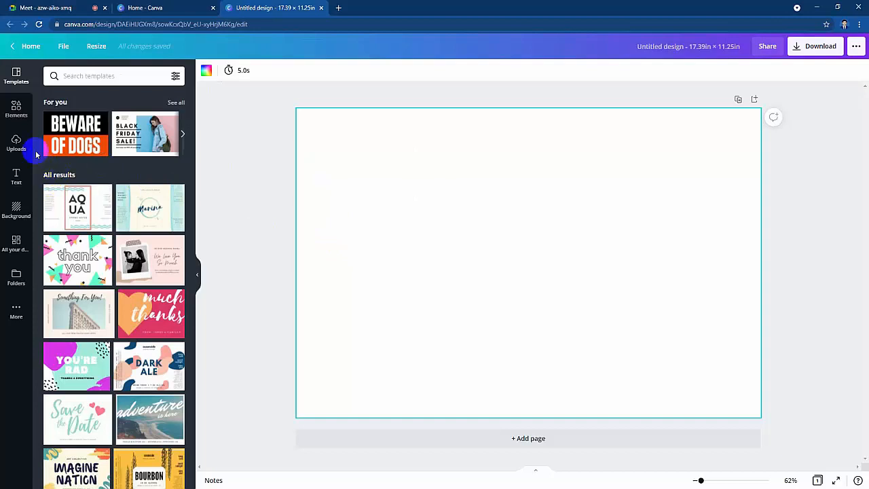
# Step: Search the elements library for "field" graphics and insert the rolling farmland landscape on the page
pyautogui.click(16, 108)
pyautogui.click(91, 77)
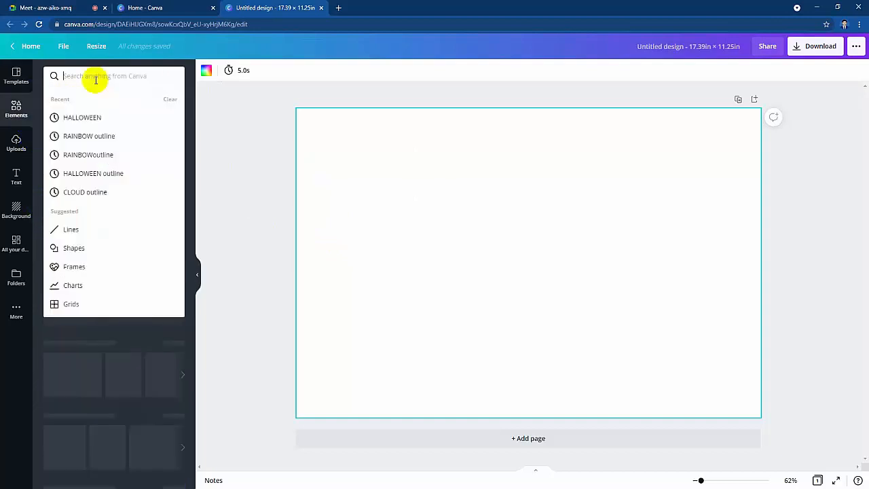
pyautogui.write('field')
pyautogui.press('Return')
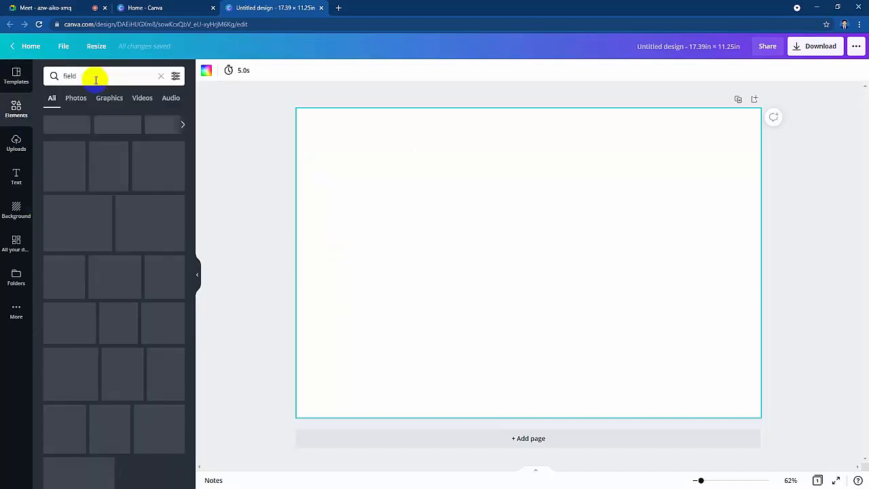
pyautogui.click(109, 98)
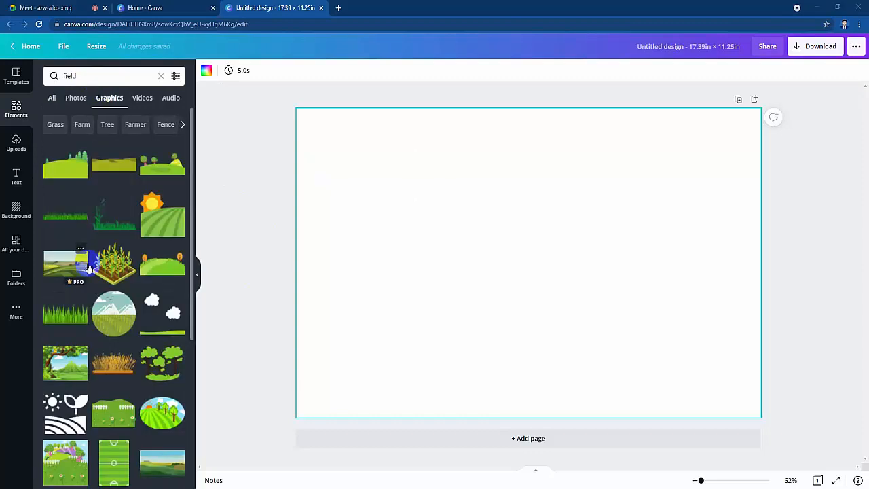
pyautogui.click(66, 263)
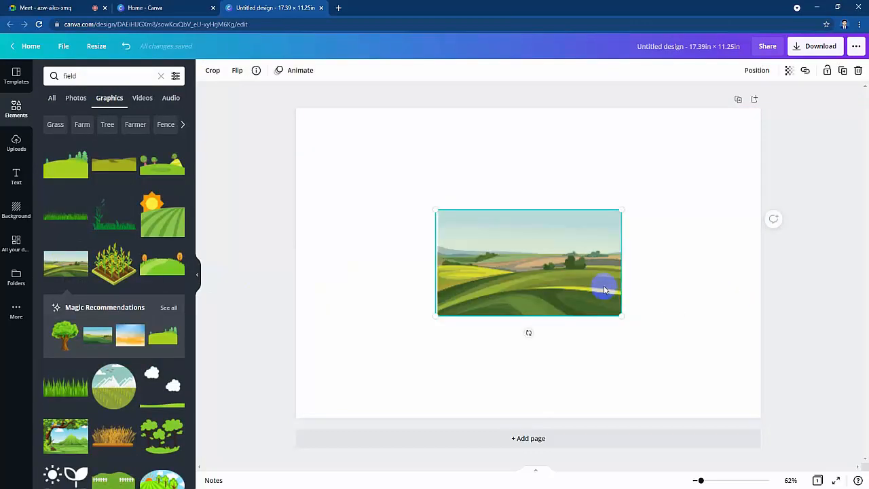
# Step: Enlarge the farmland landscape until it covers the whole page and position it slightly right of centre
pyautogui.moveTo(549, 284); pyautogui.dragTo(412, 184)
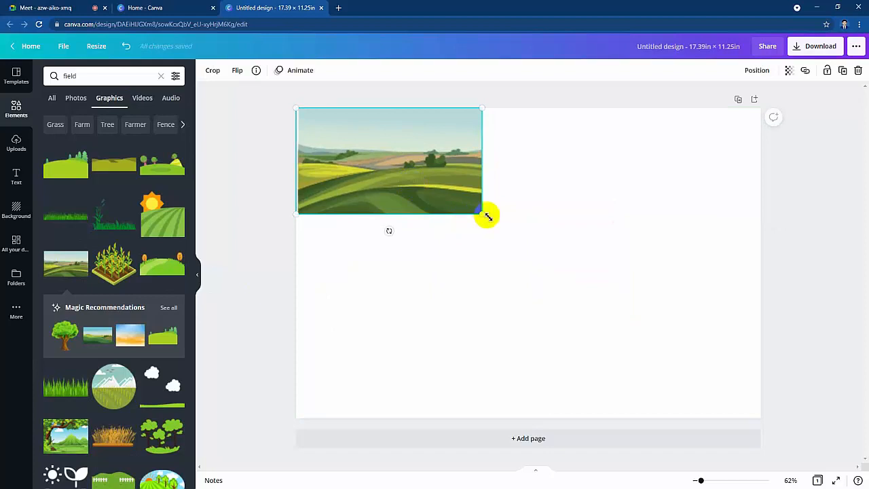
pyautogui.moveTo(489, 216); pyautogui.dragTo(830, 412)
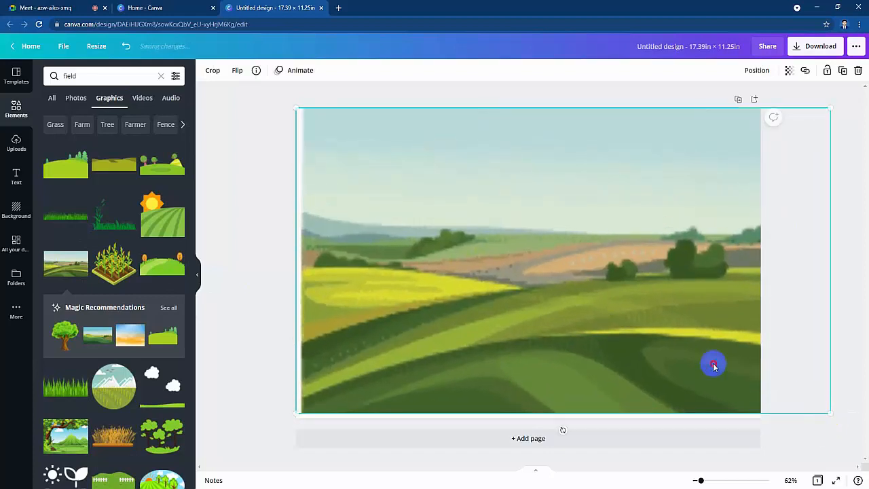
pyautogui.moveTo(713, 366); pyautogui.dragTo(690, 362)
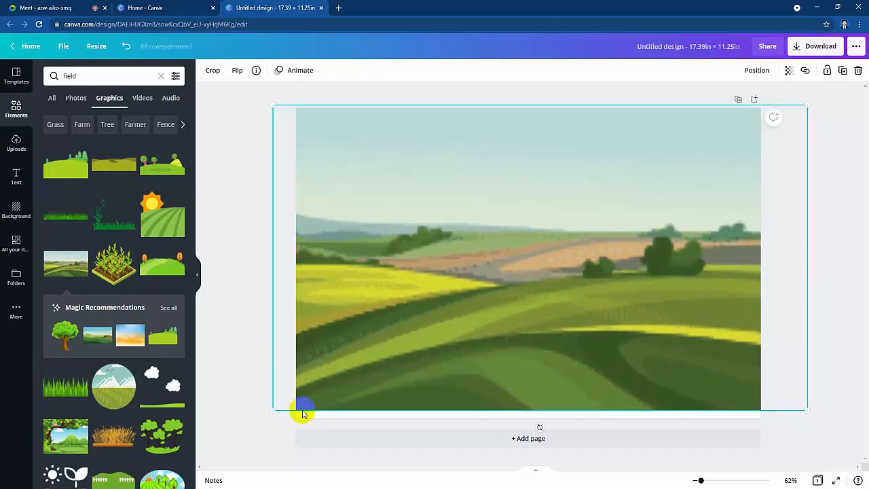
pyautogui.moveTo(276, 412); pyautogui.dragTo(254, 421)
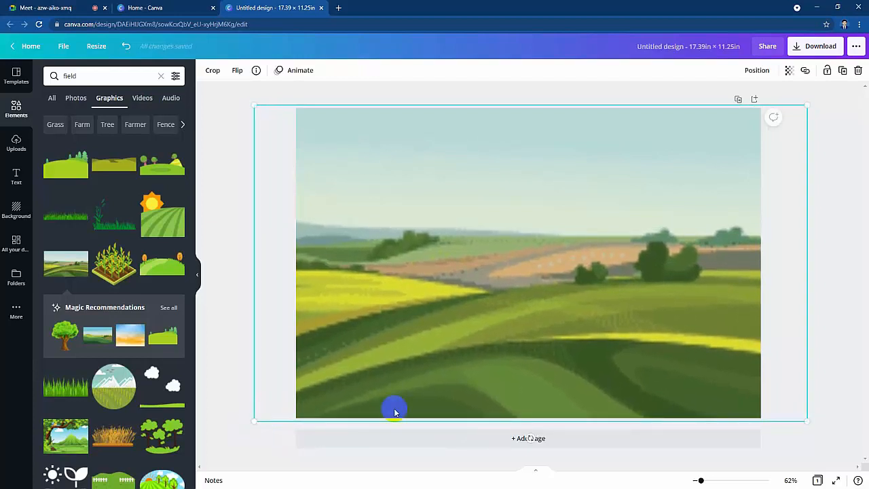
pyautogui.click(842, 268)
pyautogui.click(594, 267)
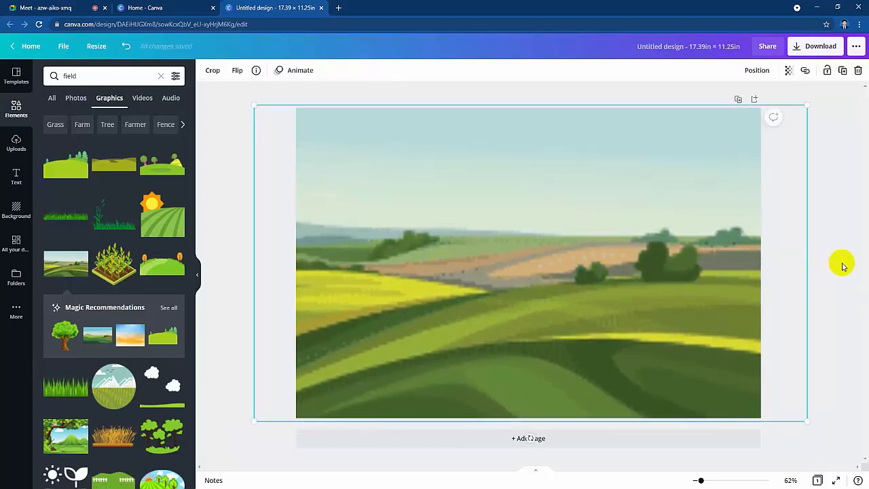
pyautogui.click(841, 265)
pyautogui.click(589, 265)
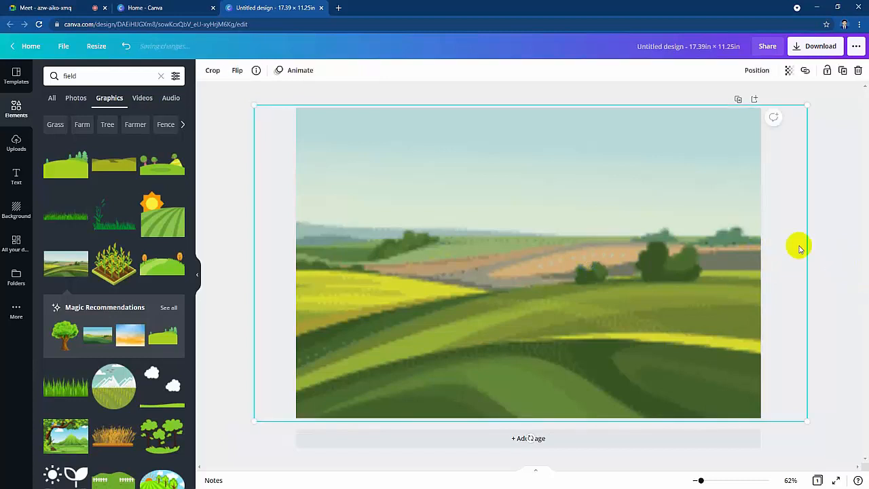
pyautogui.click(840, 236)
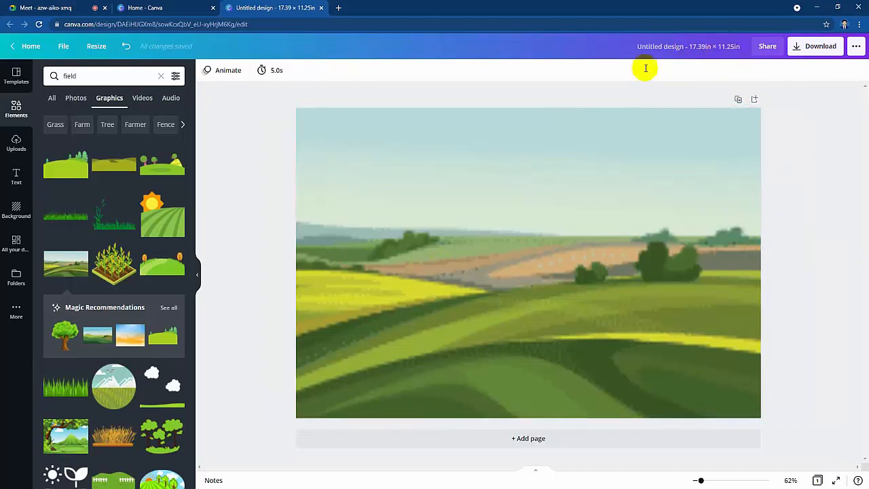
pyautogui.moveTo(483, 236)
pyautogui.mouseDown()
pyautogui.moveTo(523, 252)
pyautogui.moveTo(506, 227)
pyautogui.moveTo(501, 237)
pyautogui.moveTo(498, 229)
pyautogui.mouseUp()
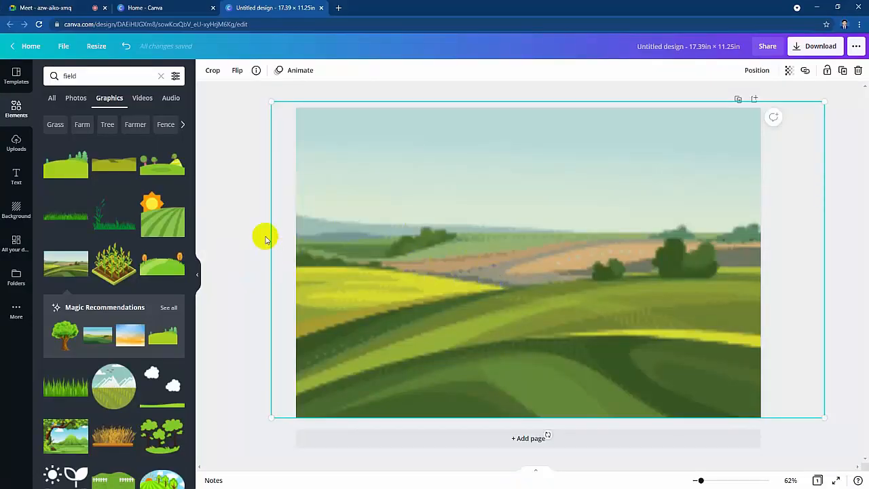
pyautogui.click(238, 197)
pyautogui.click(576, 246)
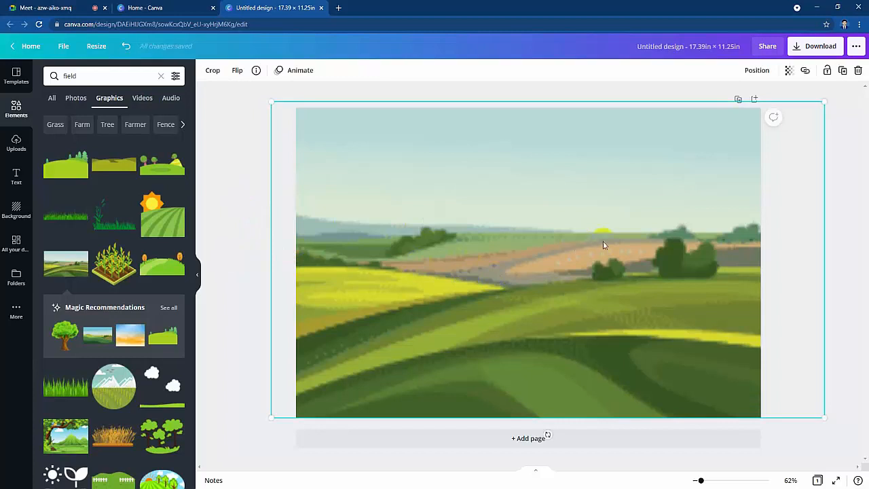
pyautogui.moveTo(574, 245)
pyautogui.mouseDown()
pyautogui.moveTo(571, 262)
pyautogui.moveTo(573, 245)
pyautogui.mouseUp()
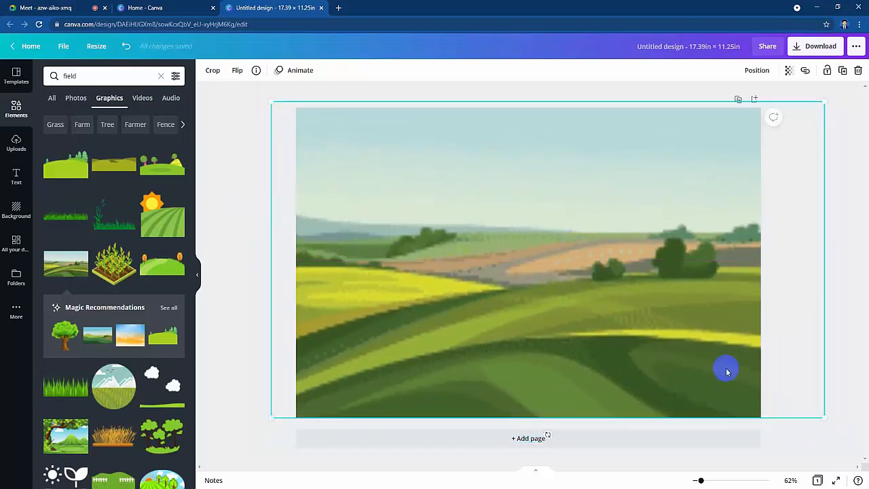
pyautogui.moveTo(829, 419); pyautogui.dragTo(679, 377)
pyautogui.hotkey('ctrl', 'z')
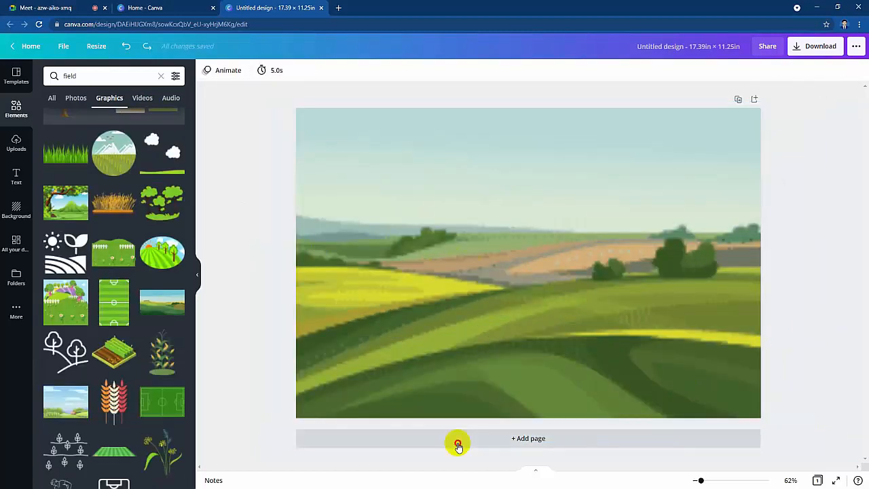
# Step: Add a second page and fill it with the landscape graphic showing a tree, birds and green mountains
pyautogui.click(457, 444)
pyautogui.click(74, 203)
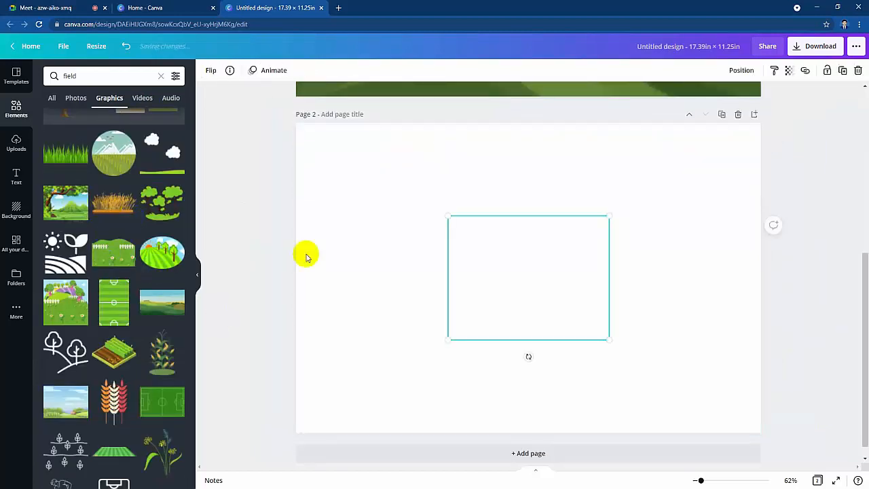
pyautogui.moveTo(609, 344); pyautogui.dragTo(803, 415)
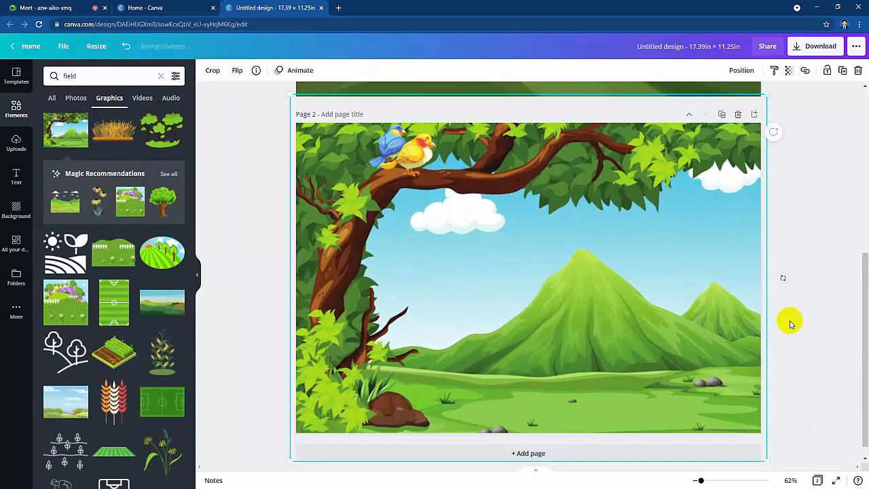
pyautogui.click(790, 320)
# Step: Move the page with the tree and mountain landscape up so it becomes the first page
pyautogui.scroll(3, 789, 320)
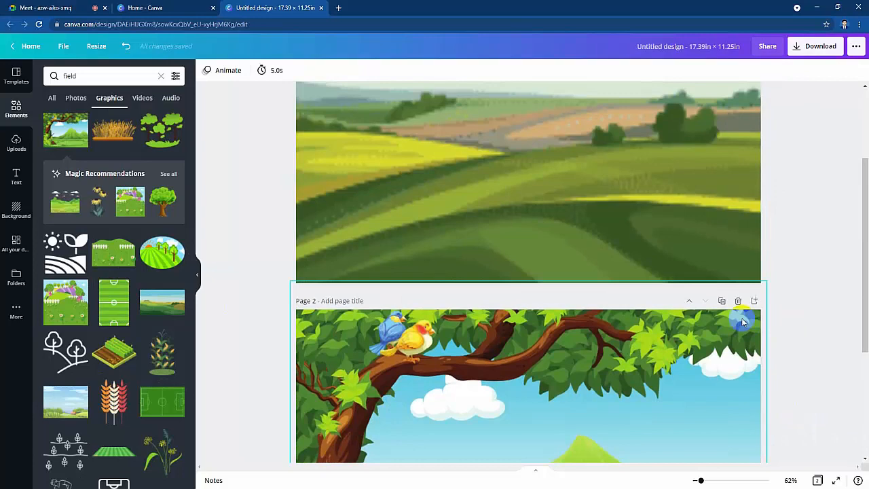
pyautogui.click(689, 301)
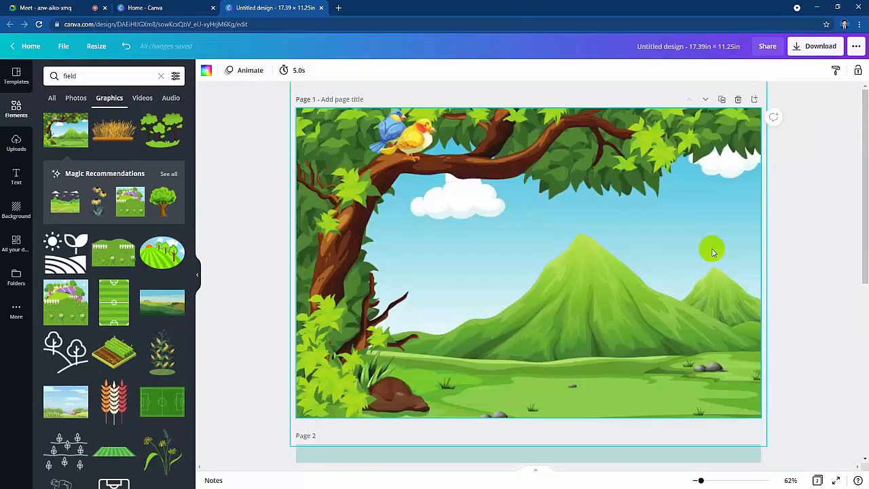
pyautogui.click(783, 211)
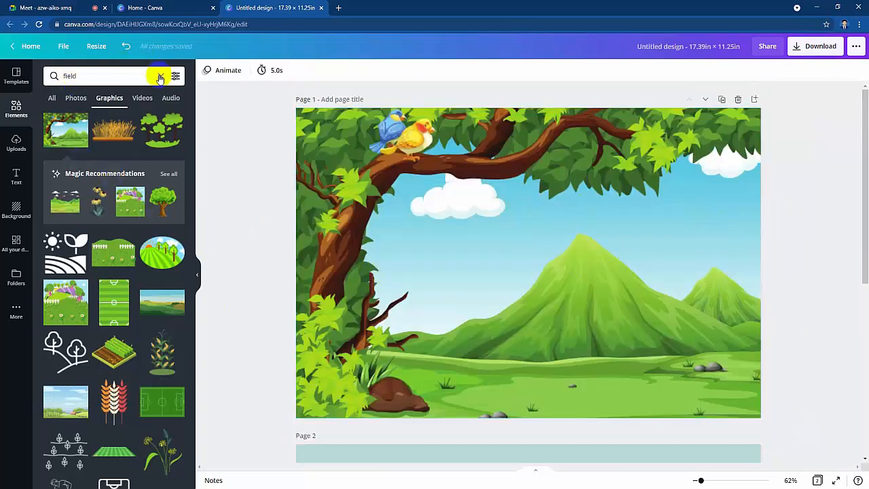
# Step: Insert a square on the first page and reshape it into a narrow, full-height vertical strip at the centre
pyautogui.click(160, 77)
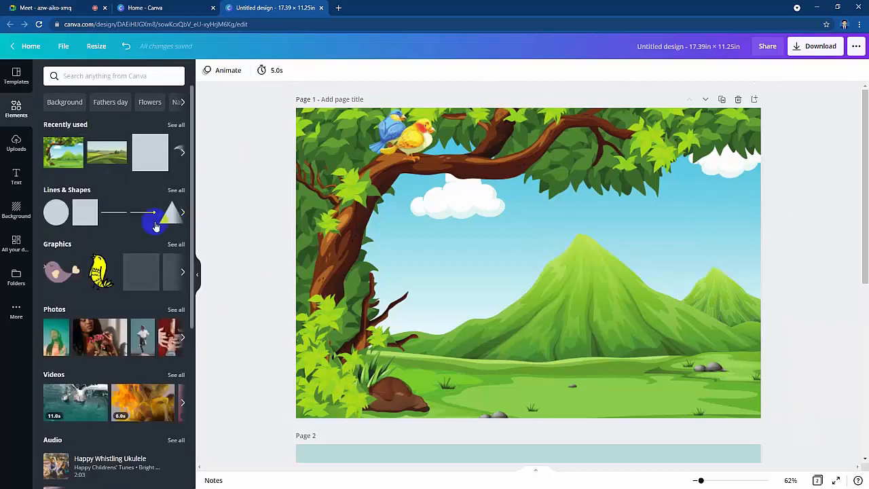
pyautogui.click(82, 214)
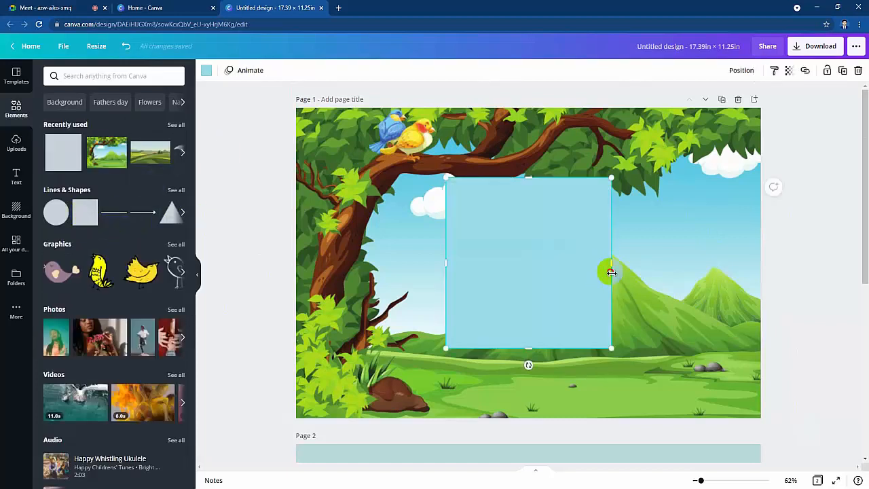
pyautogui.moveTo(611, 273); pyautogui.dragTo(495, 271)
pyautogui.moveTo(531, 349); pyautogui.dragTo(539, 418)
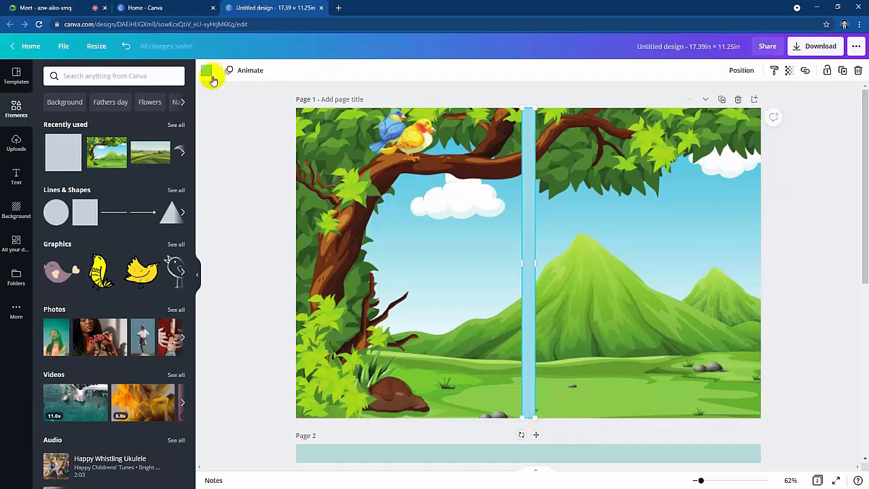
# Step: Fill the central vertical strip with white
pyautogui.click(206, 70)
pyautogui.click(175, 218)
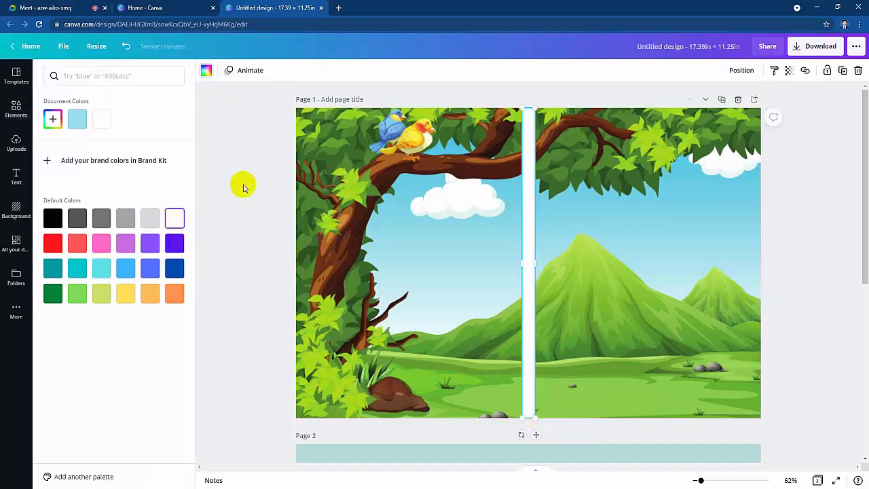
pyautogui.click(563, 218)
pyautogui.click(789, 246)
# Step: Flip the tree and mountain background horizontally so the birds sit on the right half of the cover
pyautogui.click(378, 216)
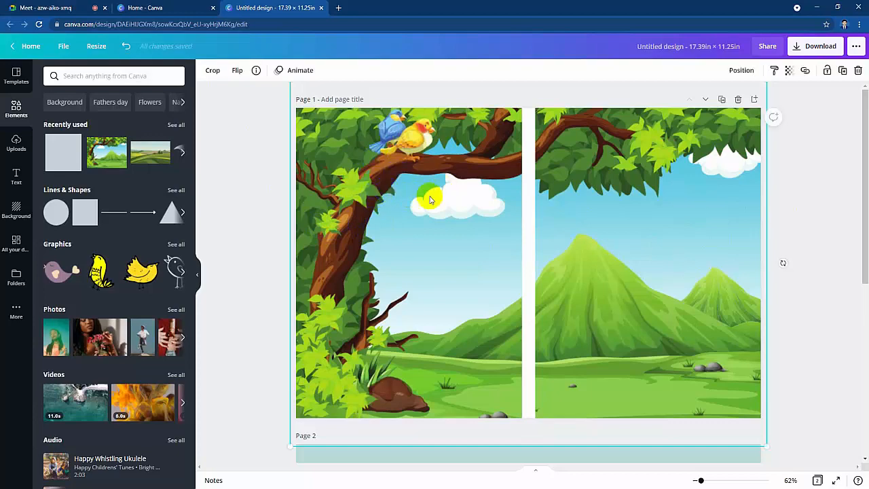
pyautogui.click(237, 70)
pyautogui.click(267, 96)
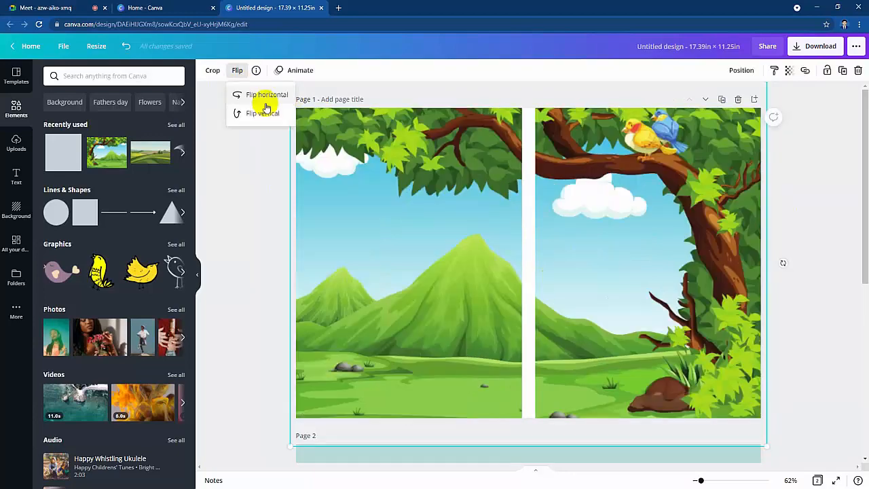
pyautogui.click(844, 286)
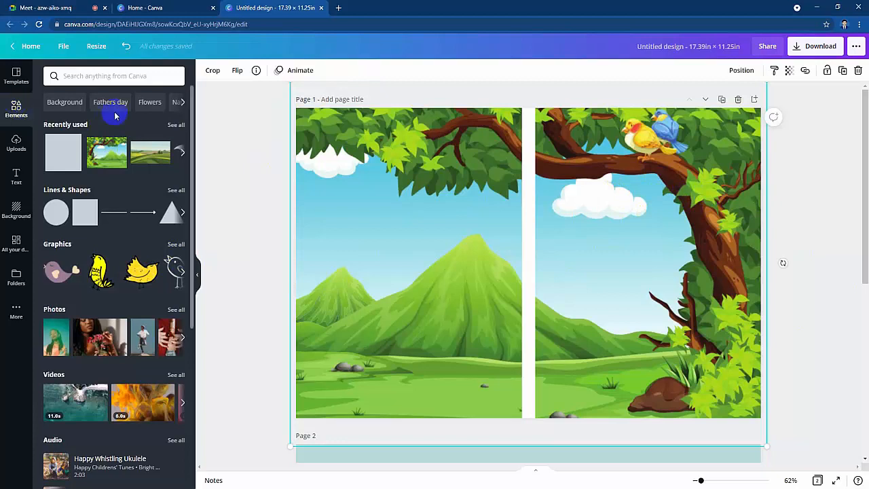
# Step: Add a heading to the first page with the text "Bird"
pyautogui.click(15, 175)
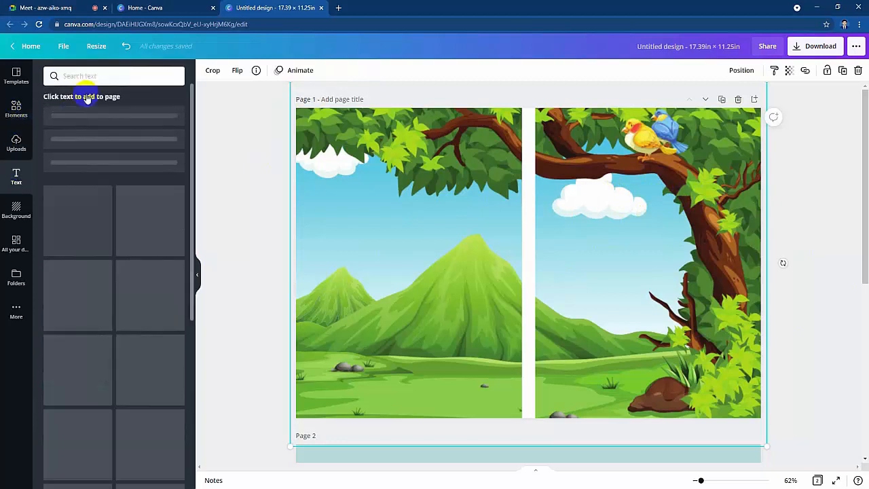
pyautogui.click(102, 120)
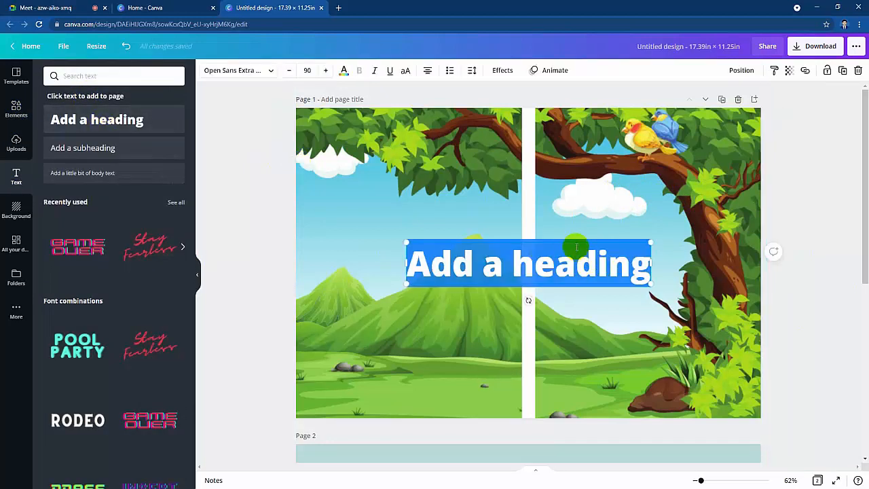
pyautogui.write('B')
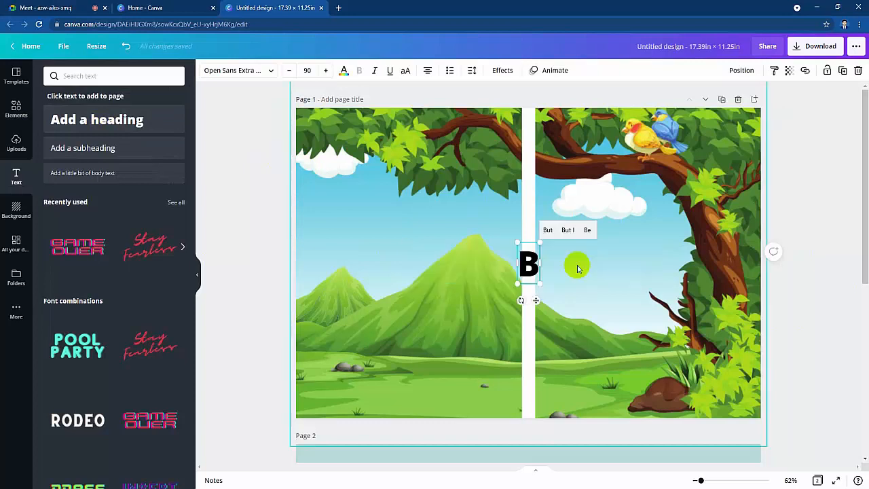
pyautogui.write('ird Cp')
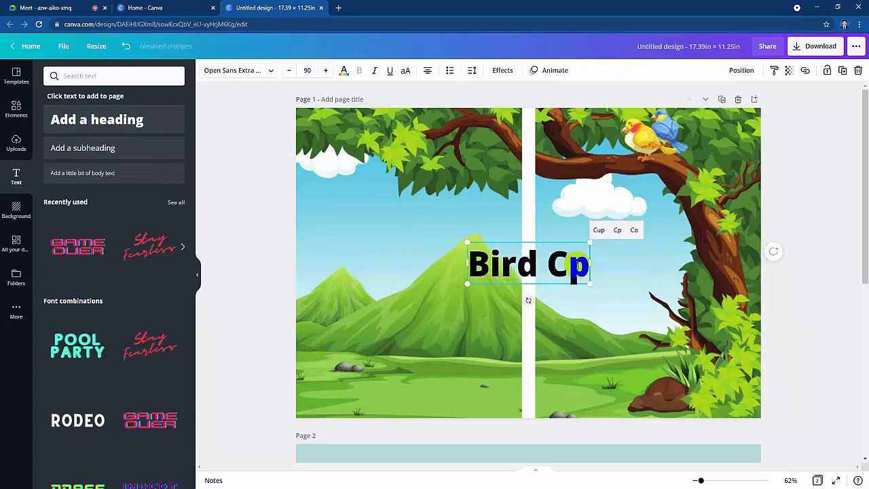
pyautogui.press('BackSpace')
pyautogui.press('BackSpace')
pyautogui.press('BackSpace')
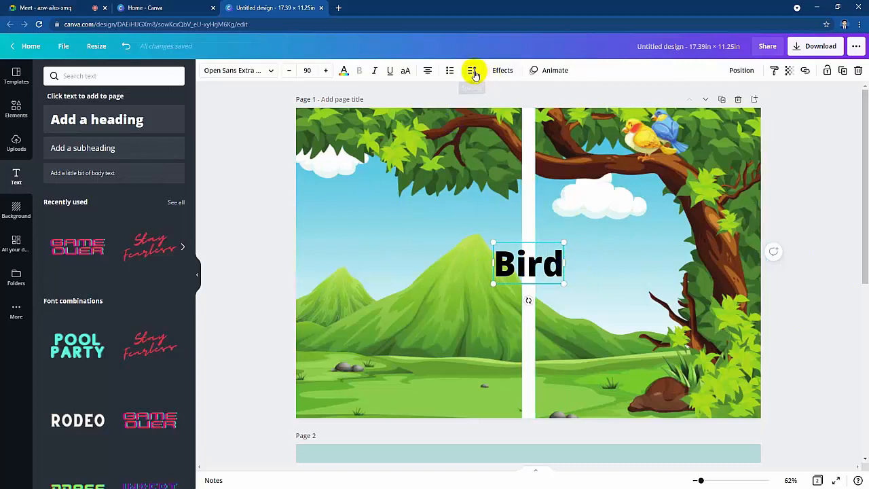
# Step: Make the heading uppercase and enlarge it to size 215 across the upper part of the cover's right half
pyautogui.click(405, 70)
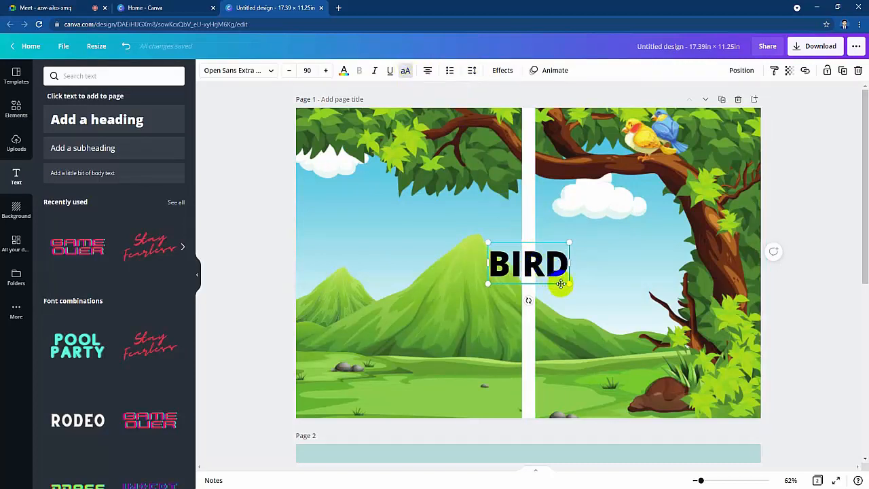
pyautogui.moveTo(572, 286); pyautogui.dragTo(708, 219)
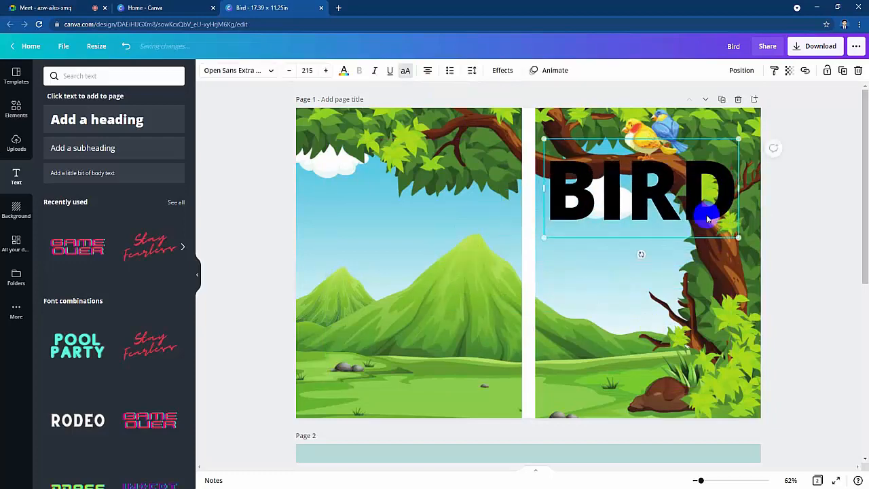
# Step: Set the BIRD title's font to Anteb Bold using a font search for "Corporate", and add "Coloring Book" beneath it in matching style
pyautogui.click(248, 73)
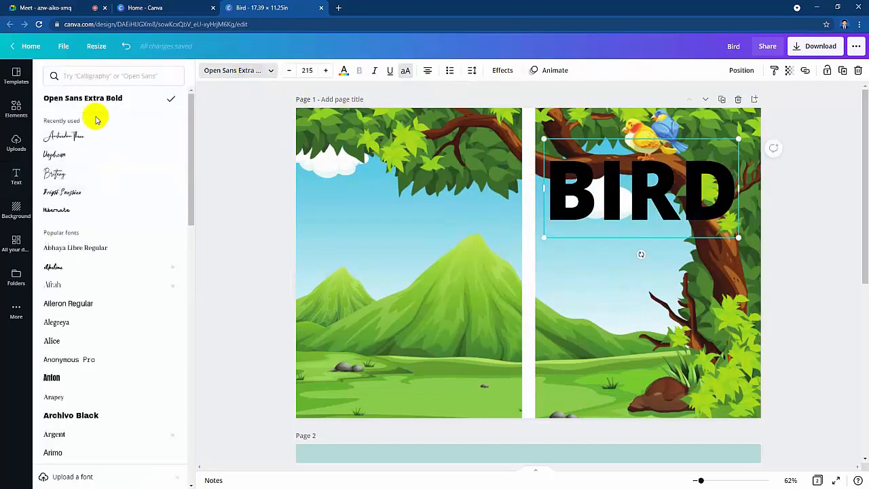
pyautogui.write('Corporate')
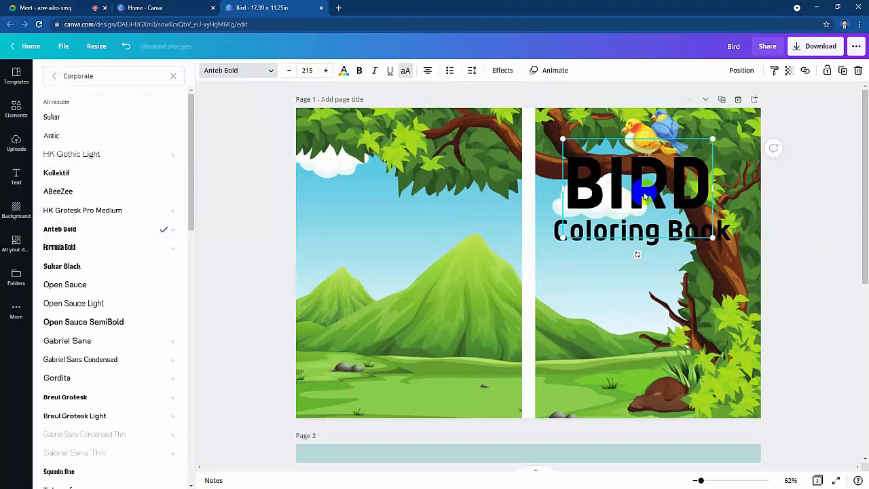
# Step: Try yellow, dark blue and white on the BIRD title, and settle on bright yellow (#f7fd04) for its text colour
pyautogui.click(343, 70)
pyautogui.click(126, 293)
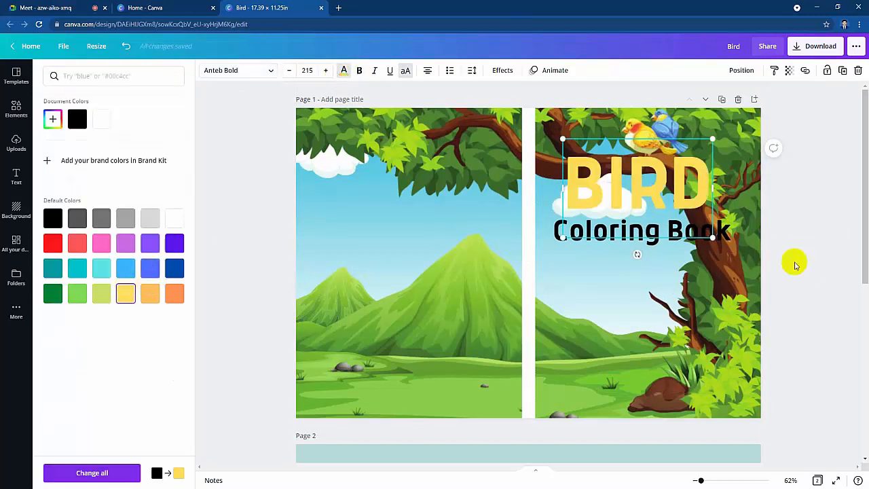
pyautogui.click(150, 268)
pyautogui.click(174, 269)
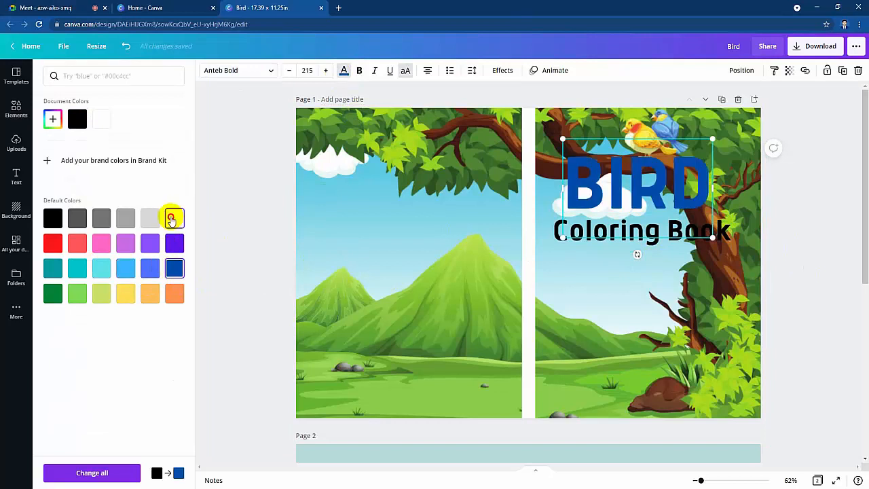
pyautogui.click(175, 217)
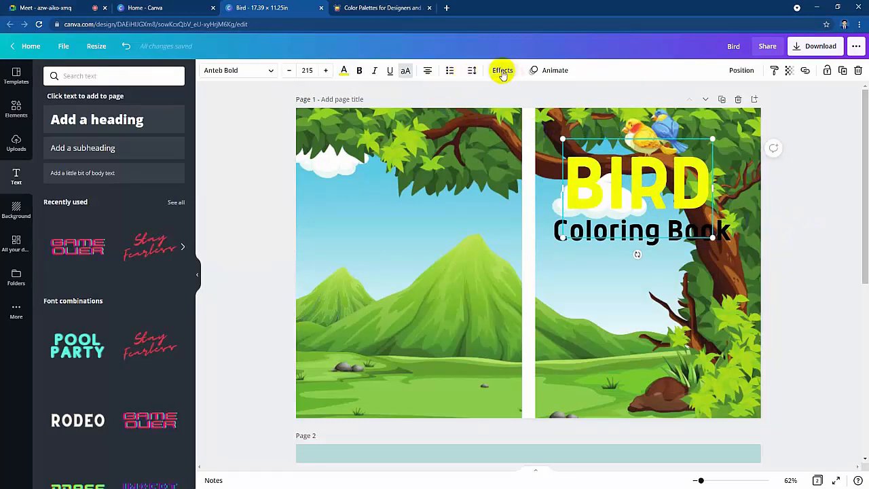
# Step: Try a black Shadow effect and a Lift effect on the BIRD title, and reset its style to None
pyautogui.click(503, 72)
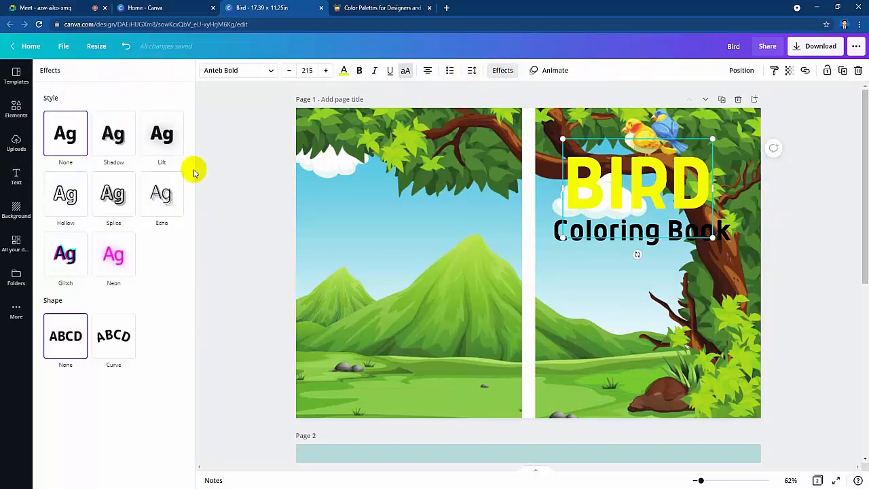
pyautogui.click(119, 139)
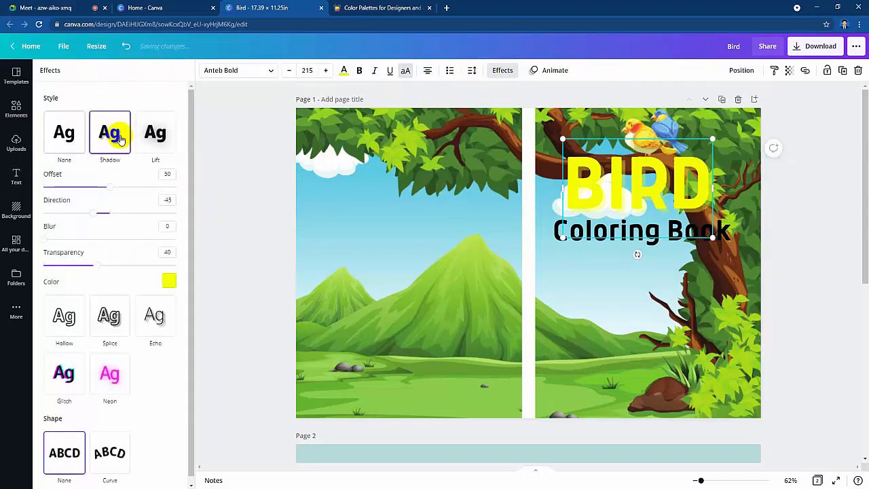
pyautogui.click(169, 281)
pyautogui.click(73, 320)
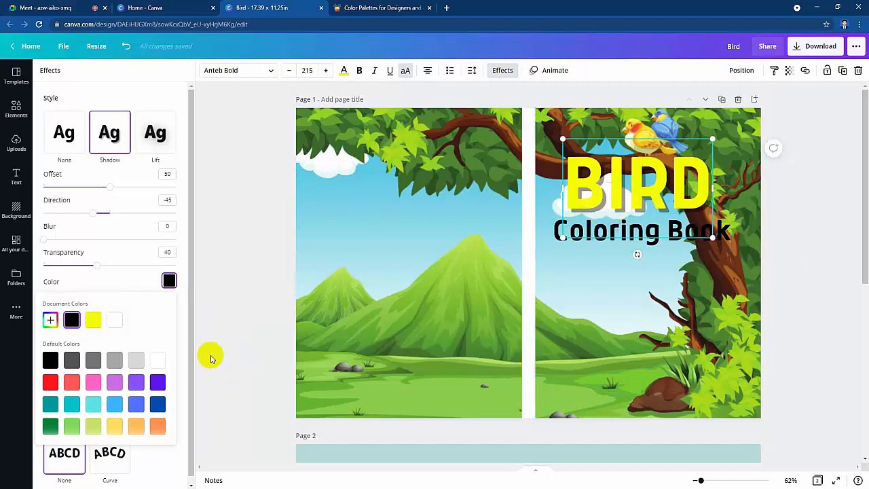
pyautogui.click(160, 138)
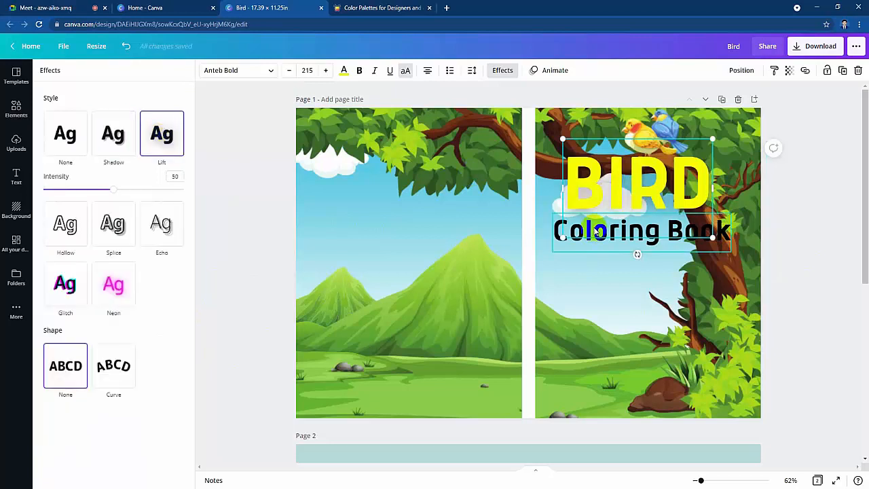
pyautogui.click(65, 133)
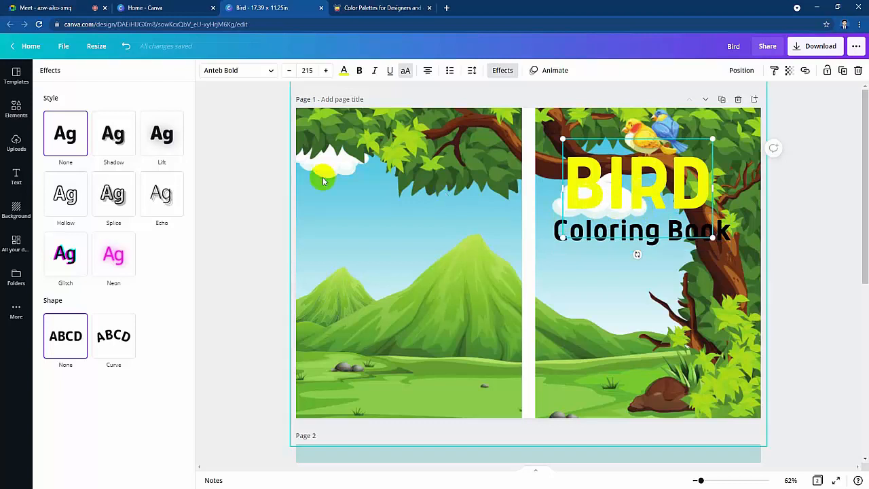
# Step: Compare Lift with a black Shadow on the BIRD title once more, and clear the effect
pyautogui.click(171, 140)
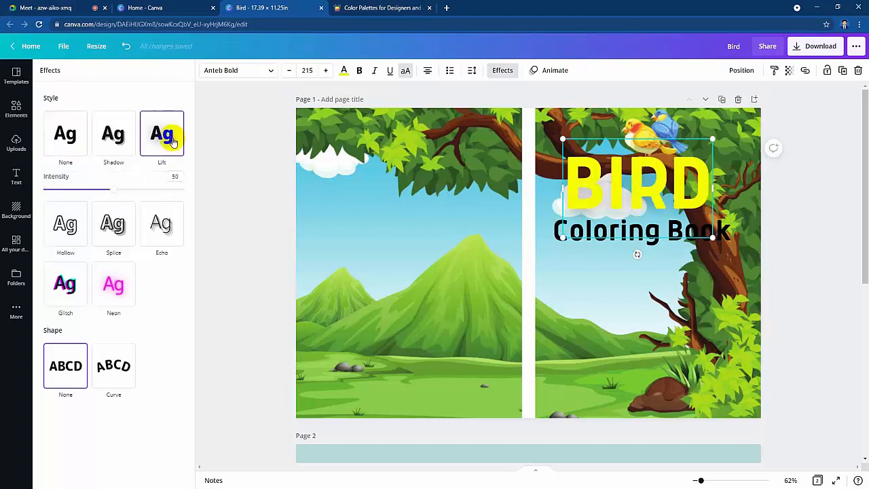
pyautogui.click(120, 141)
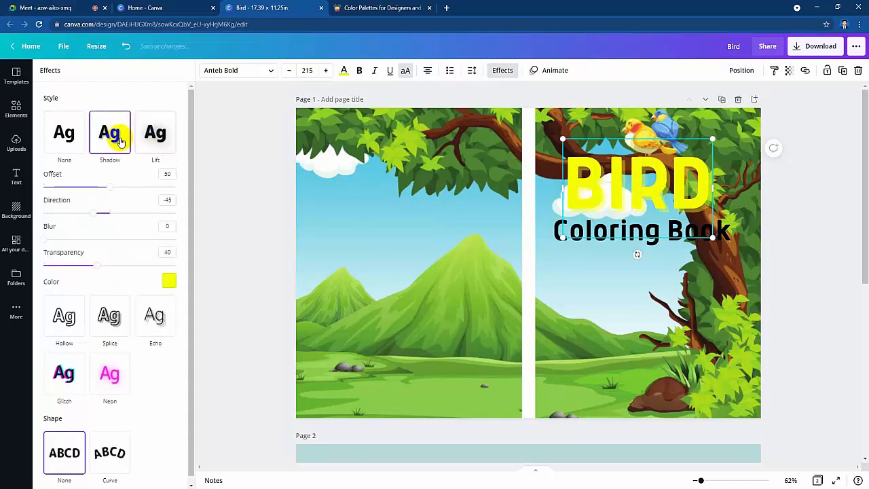
pyautogui.click(169, 281)
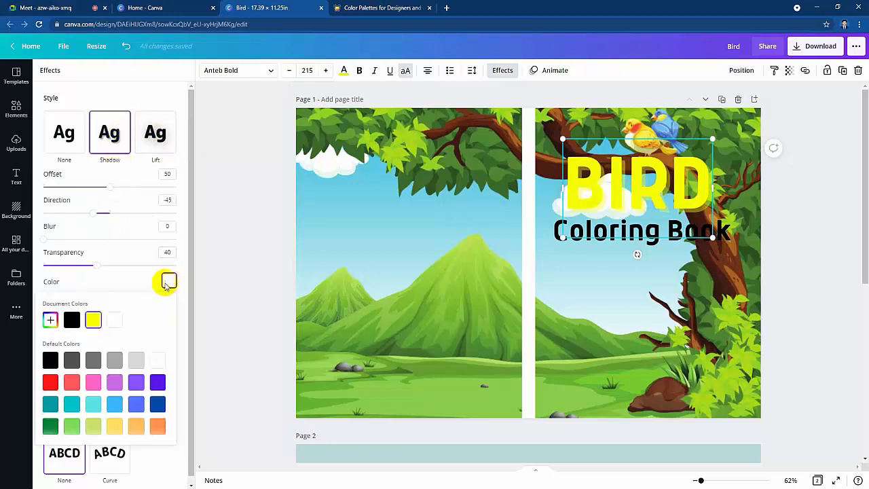
pyautogui.click(71, 320)
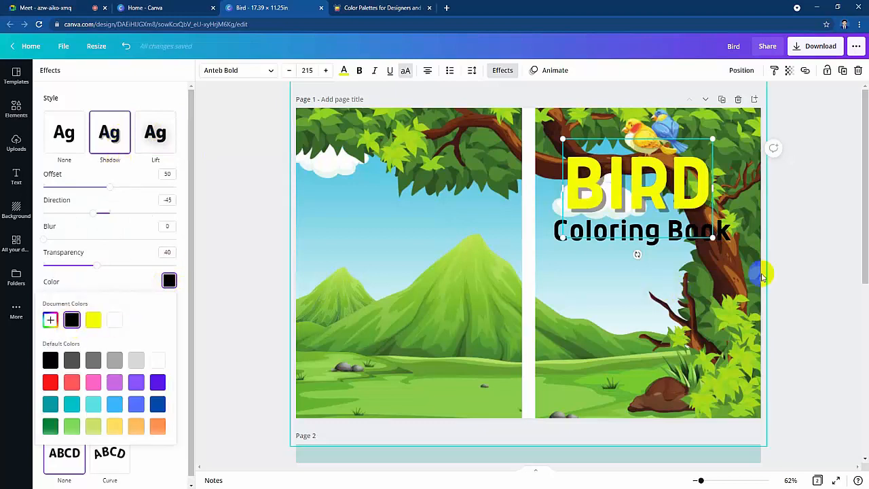
pyautogui.click(112, 145)
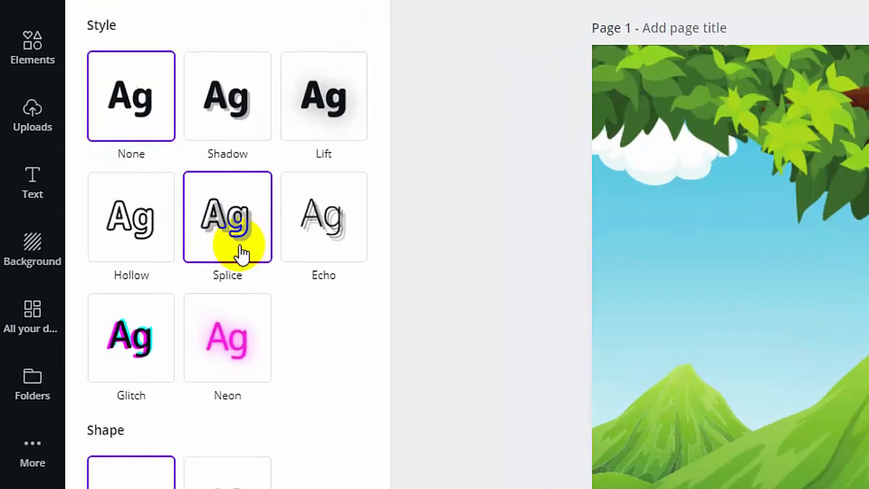
# Step: Apply the Splice effect to the BIRD title with offset 0 and bright yellow effect colour (#f7fd04), and make the text colour black
pyautogui.click(228, 231)
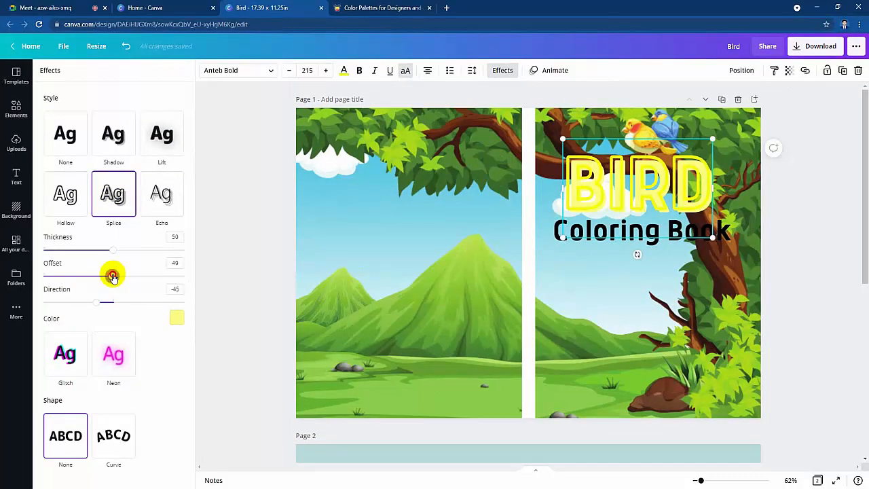
pyautogui.moveTo(112, 275); pyautogui.dragTo(2, 283)
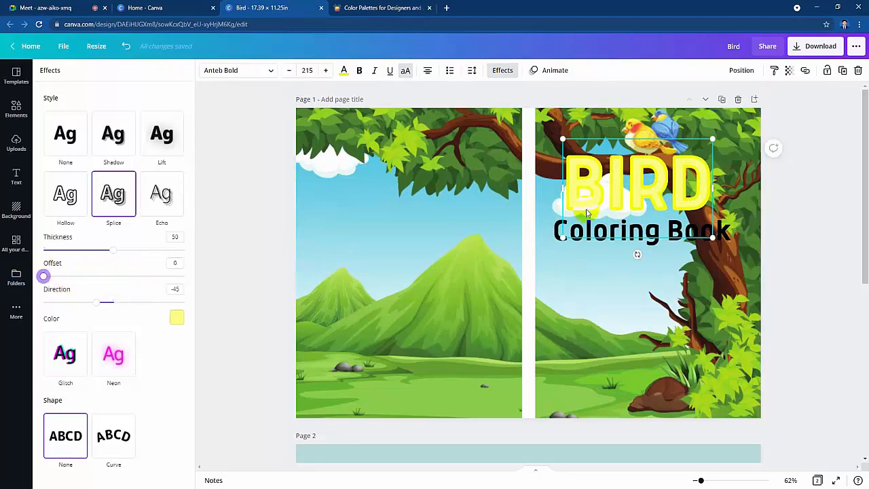
pyautogui.click(176, 318)
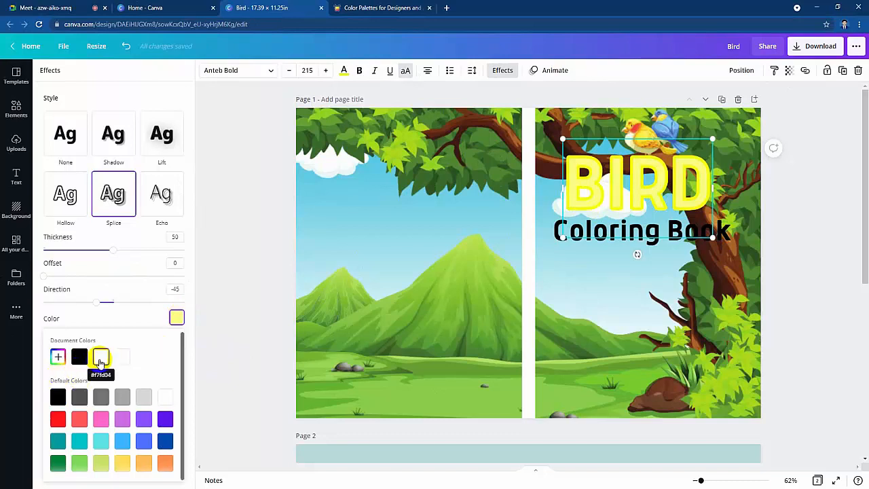
pyautogui.click(100, 360)
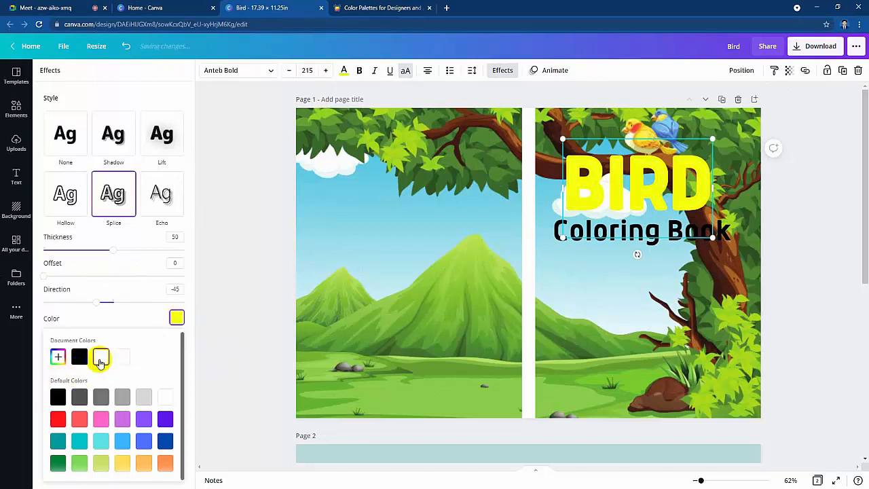
pyautogui.click(344, 70)
pyautogui.click(52, 217)
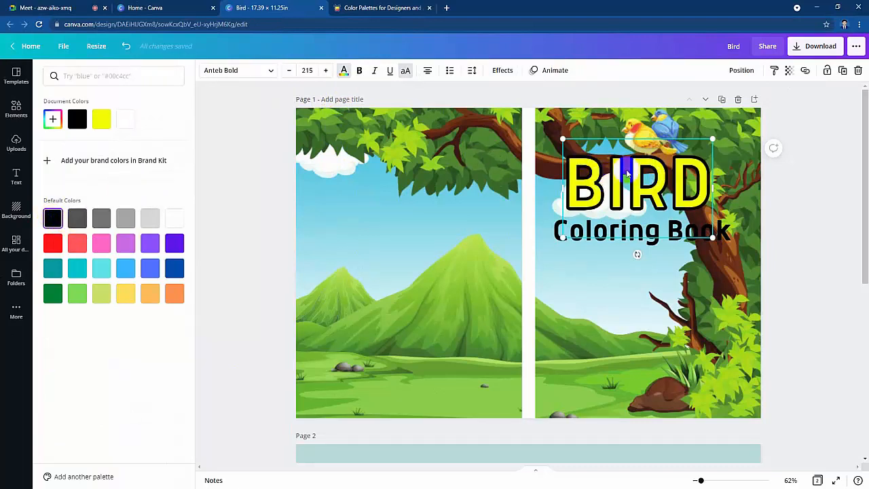
# Step: Move the BIRD title and the "Coloring Book" subtitle down below the tree branch, and align them with each other
pyautogui.moveTo(626, 188); pyautogui.dragTo(623, 191)
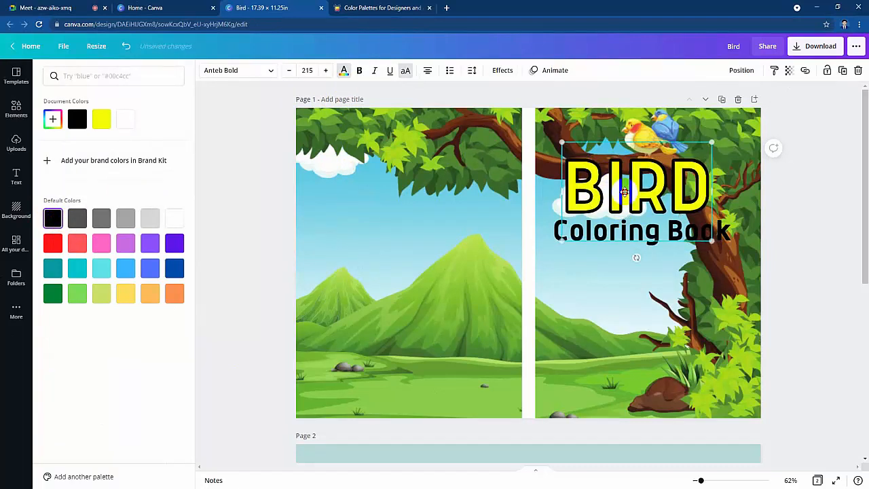
pyautogui.moveTo(676, 197); pyautogui.dragTo(672, 220)
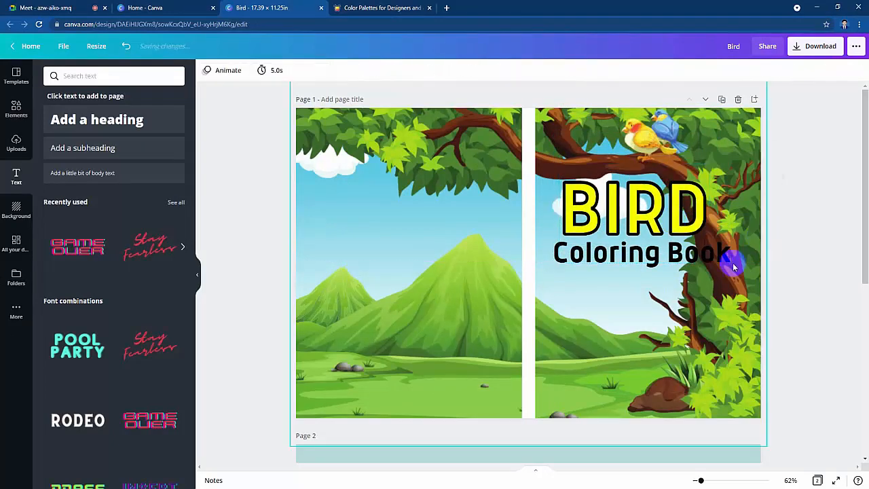
pyautogui.moveTo(719, 252); pyautogui.dragTo(712, 258)
pyautogui.moveTo(702, 218); pyautogui.dragTo(707, 221)
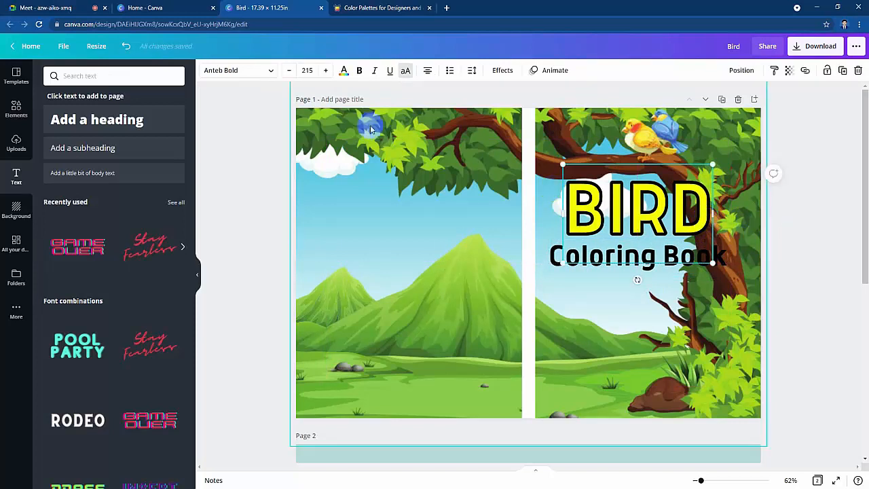
# Step: Try light turquoise, green, dark blue, dark grey and red outlines on the BIRD title, and restore the black outline
pyautogui.click(343, 71)
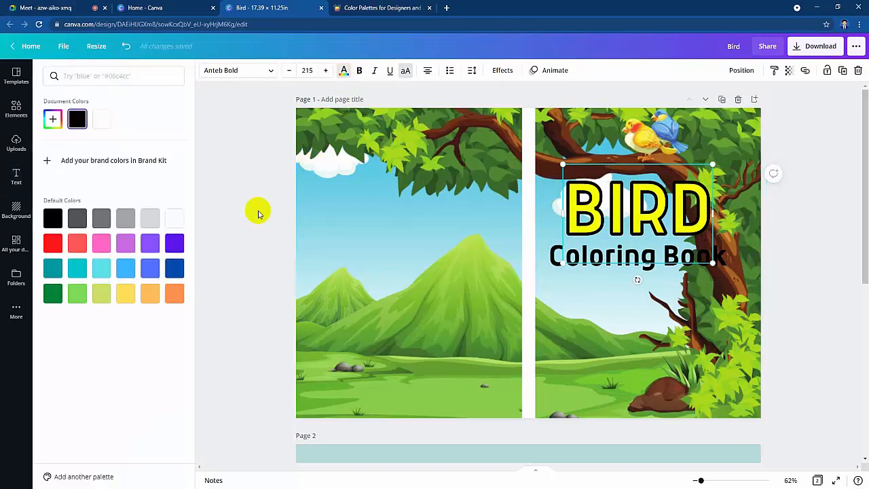
pyautogui.click(102, 270)
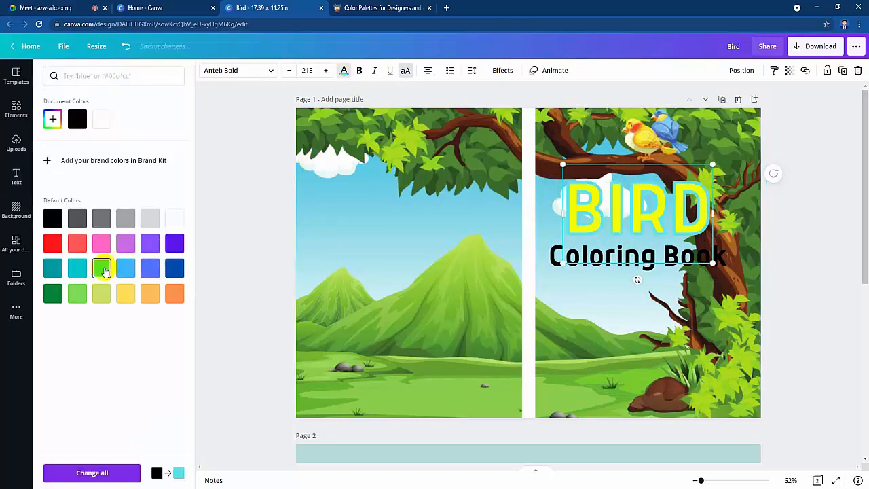
pyautogui.click(53, 294)
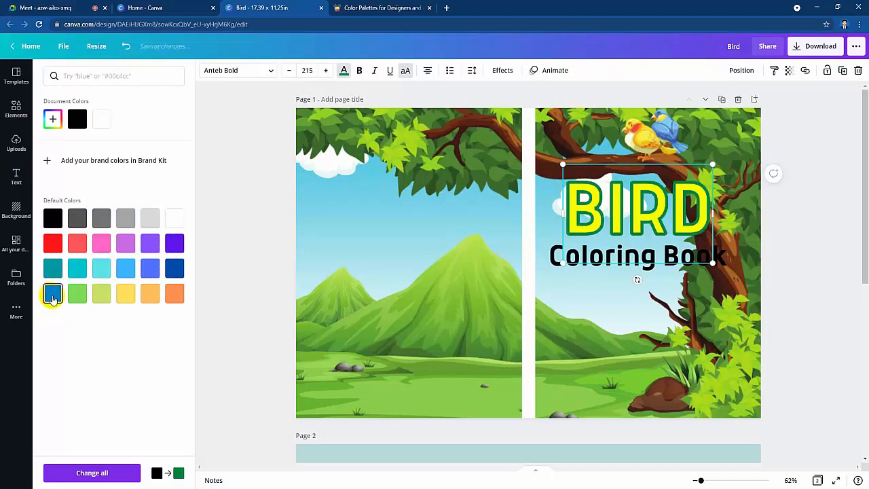
pyautogui.click(174, 270)
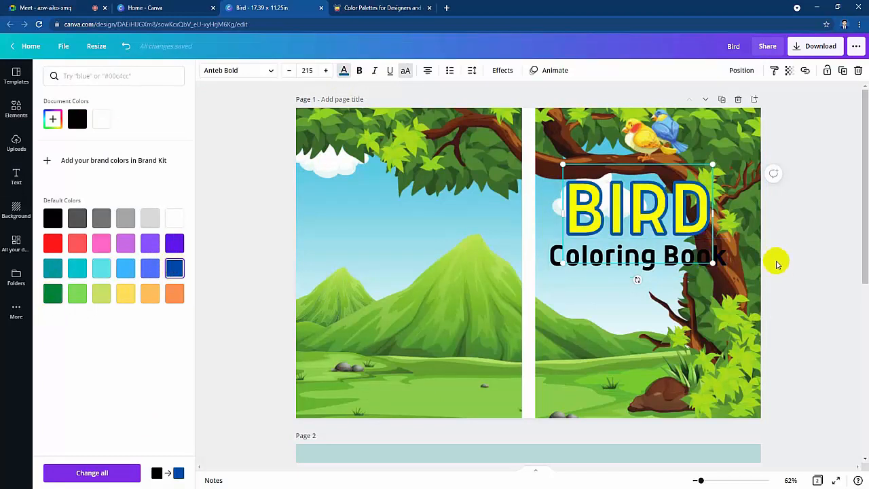
pyautogui.click(71, 223)
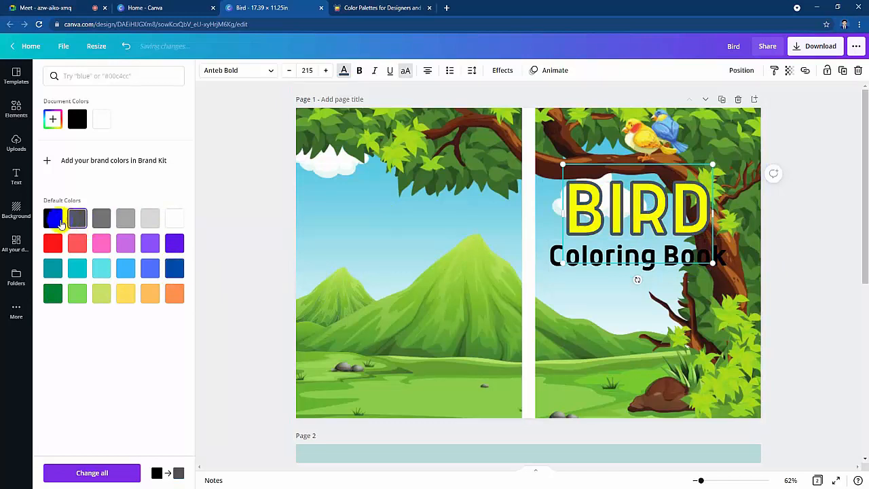
pyautogui.click(57, 222)
pyautogui.click(56, 240)
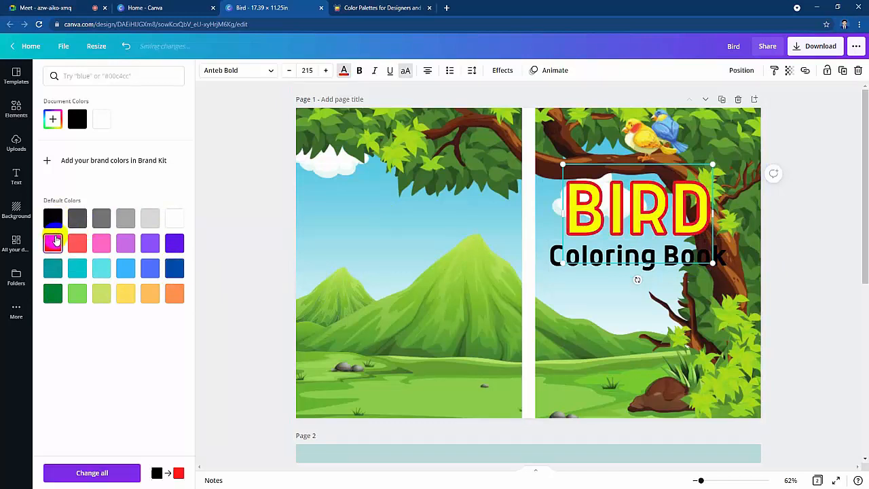
pyautogui.hotkey('ctrl', 'z')
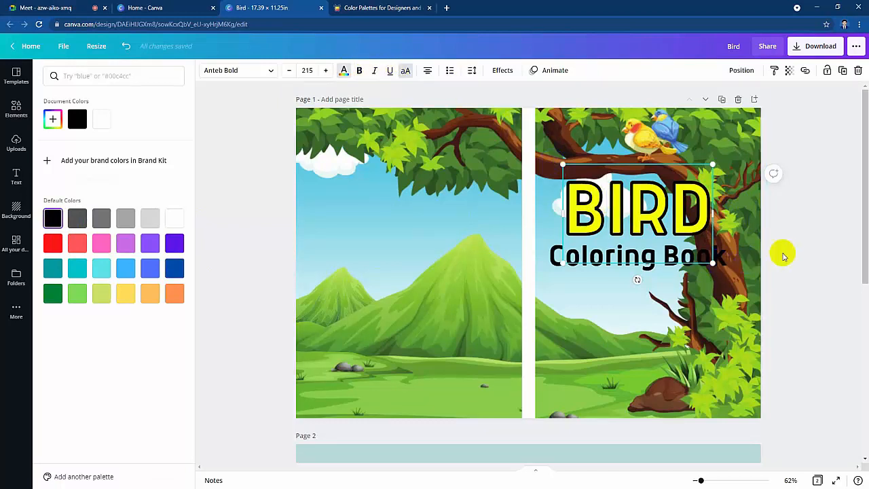
# Step: Set the Splice effect colour of the BIRD title to red
pyautogui.click(682, 216)
pyautogui.click(792, 224)
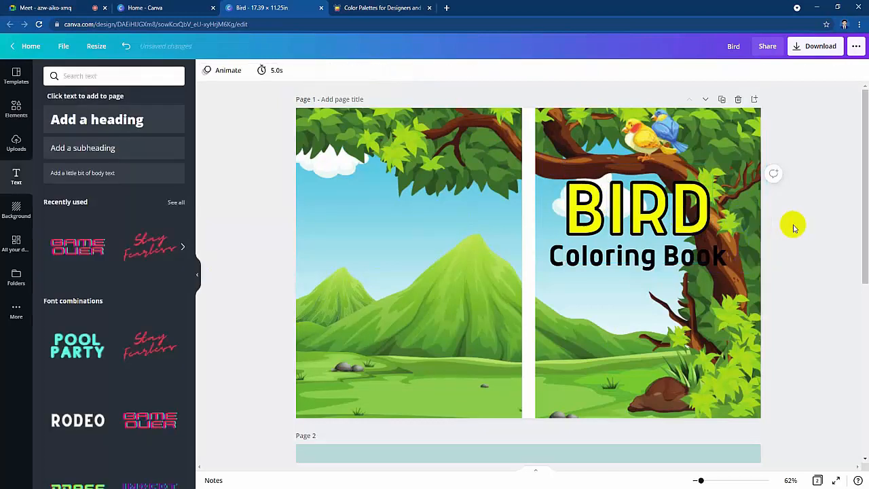
pyautogui.click(690, 216)
pyautogui.click(502, 70)
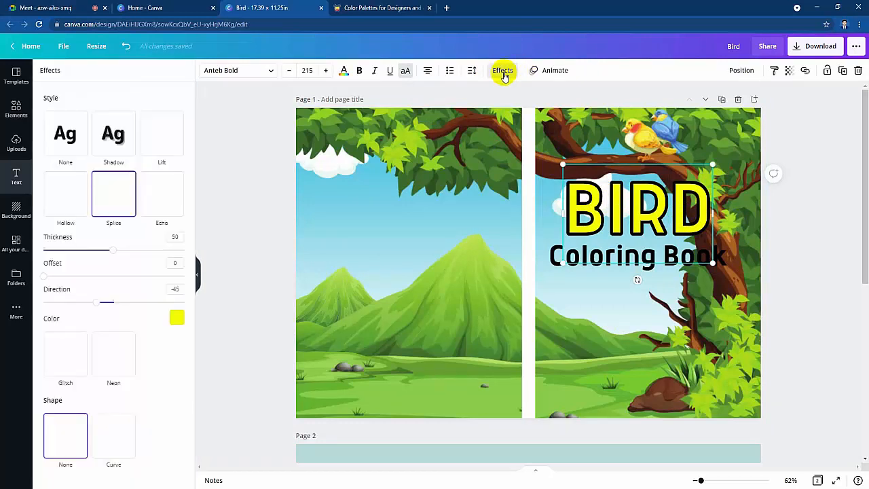
pyautogui.click(176, 317)
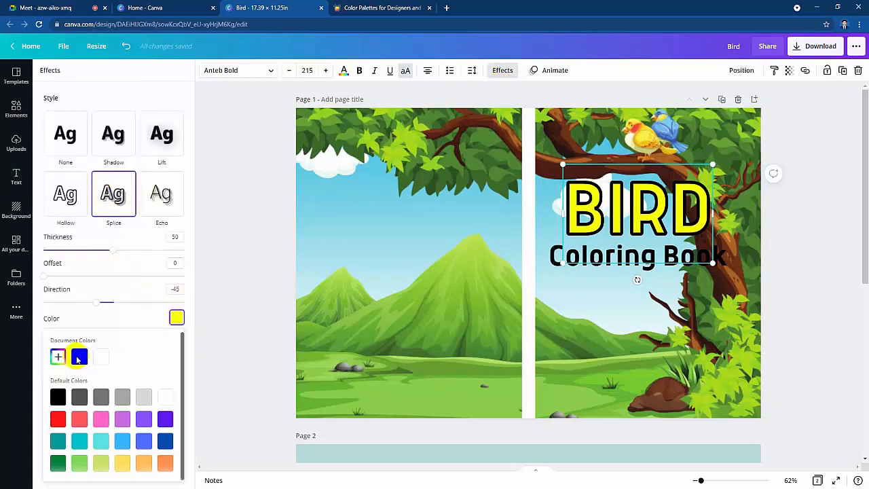
pyautogui.click(57, 421)
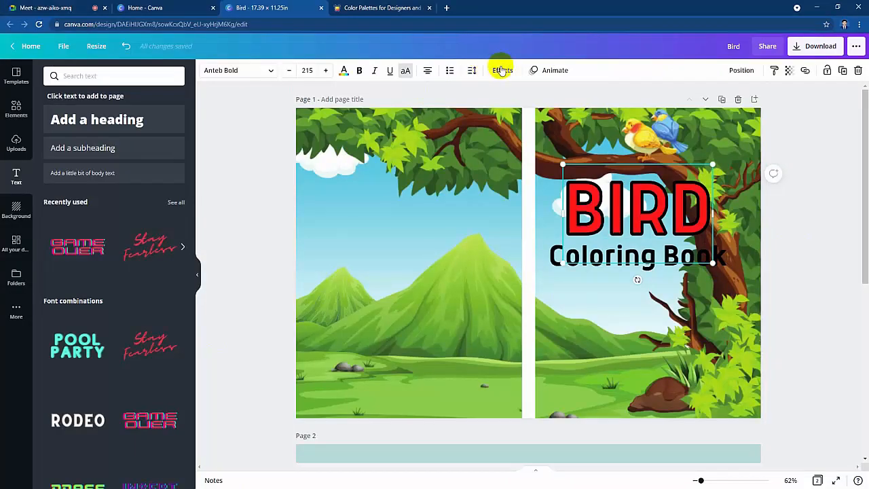
# Step: Try a pale yellow Splice colour on the BIRD title, and undo the colour changes back to the bright yellow effect
pyautogui.click(503, 70)
pyautogui.click(176, 317)
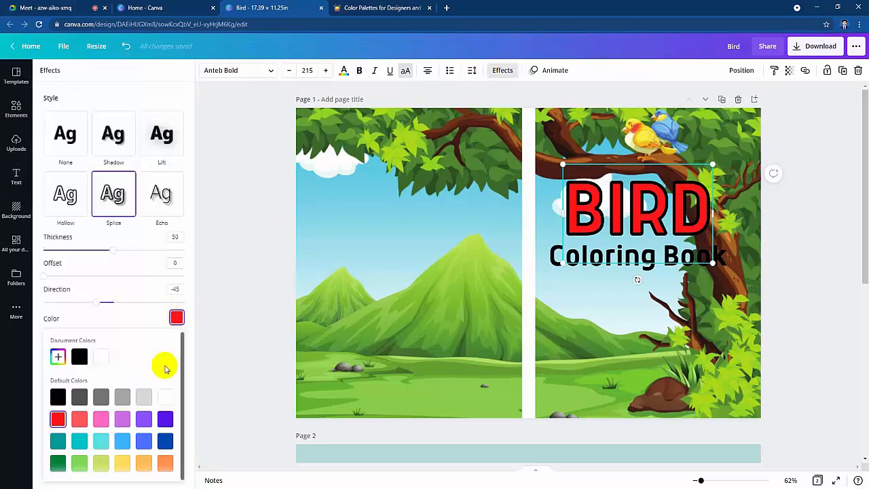
pyautogui.click(122, 463)
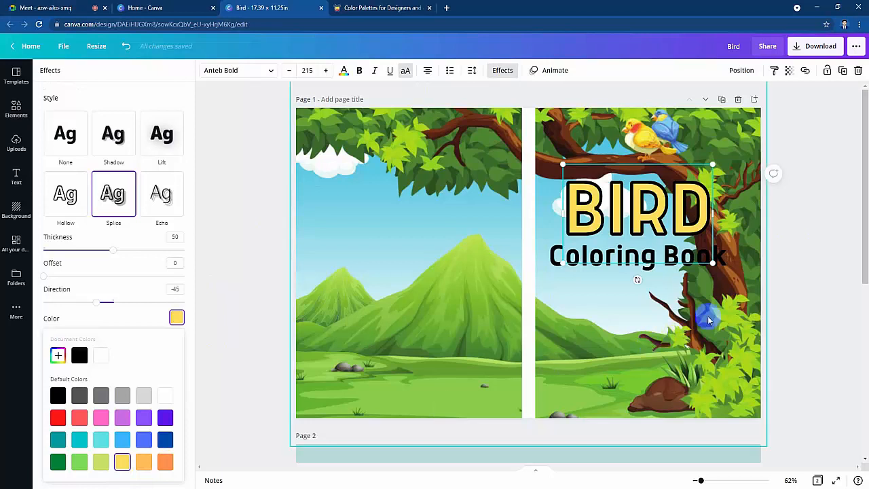
pyautogui.hotkey('ctrl', 'z')
pyautogui.hotkey('ctrl', 'z')
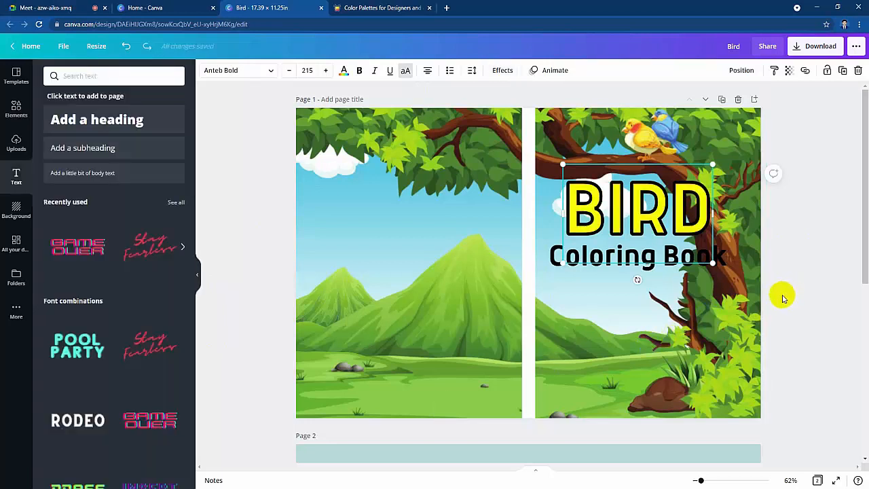
pyautogui.click(781, 285)
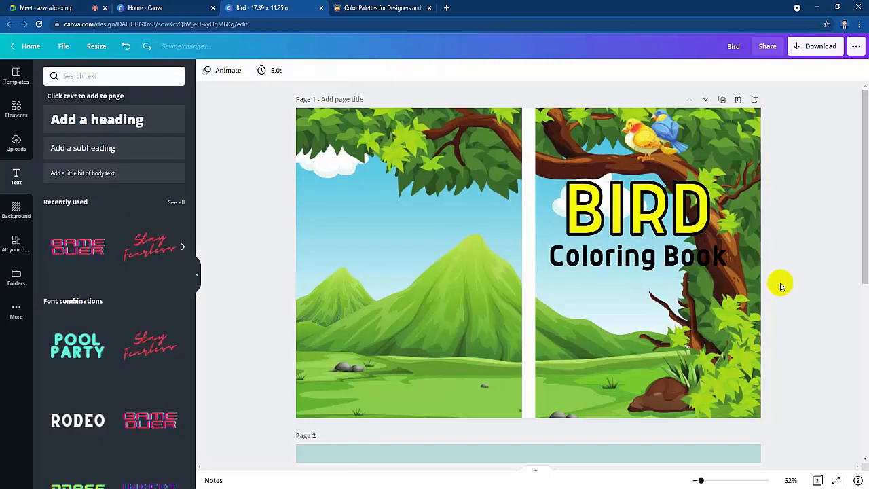
pyautogui.click(692, 233)
pyautogui.click(804, 241)
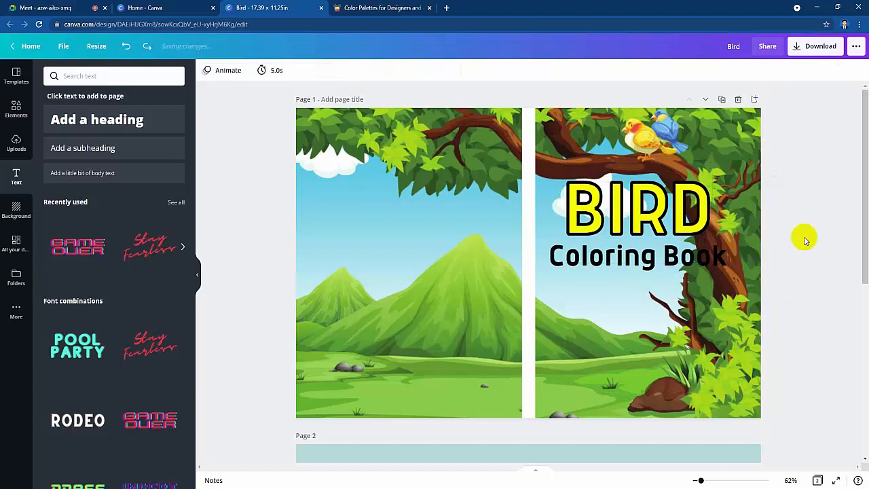
# Step: Duplicate the BIRD title onto the back cover and delete the copy
pyautogui.click(630, 200)
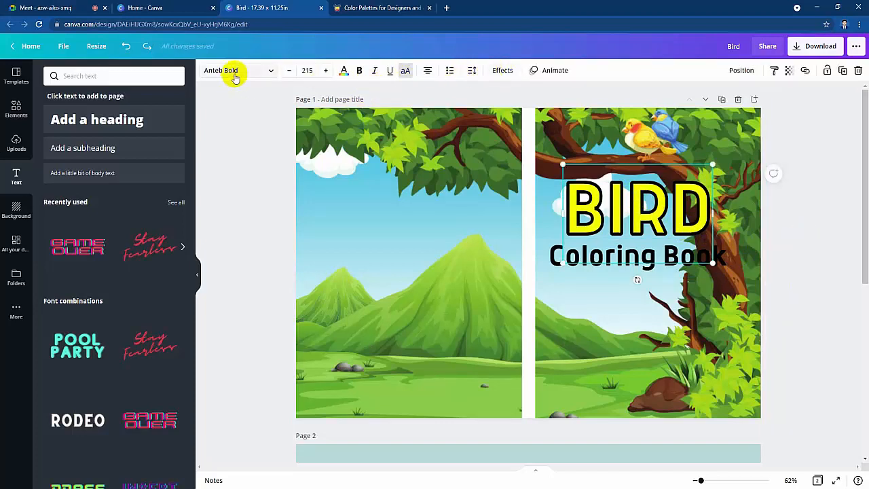
pyautogui.moveTo(643, 217); pyautogui.dragTo(402, 221)
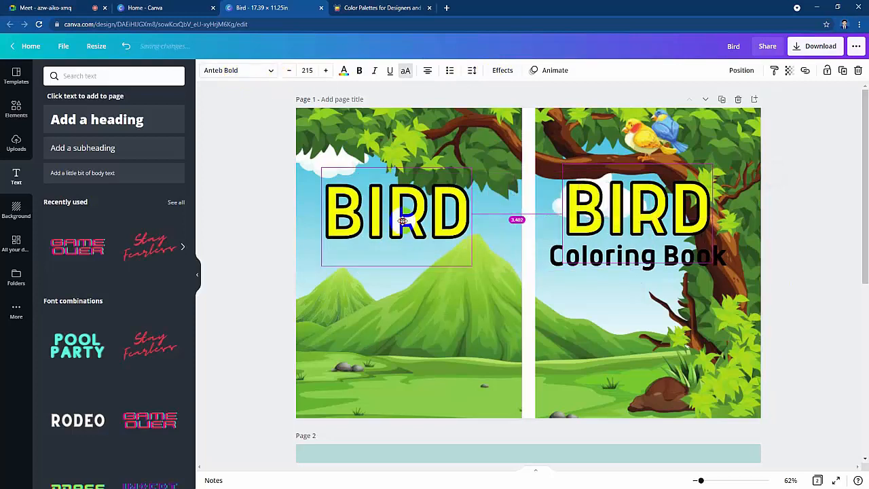
pyautogui.press('Delete')
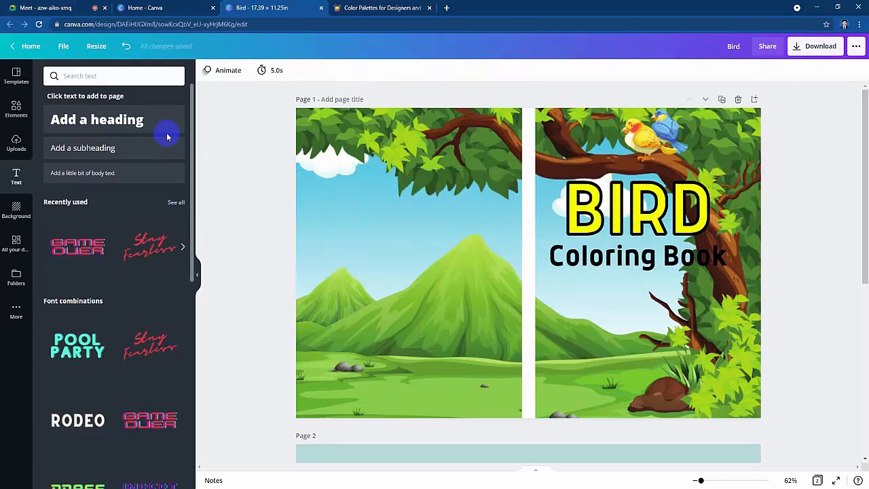
# Step: Try a Bangbang font on a copy of the "Coloring Book" subtitle placed on the back cover
pyautogui.moveTo(630, 262); pyautogui.dragTo(408, 243)
pyautogui.click(220, 72)
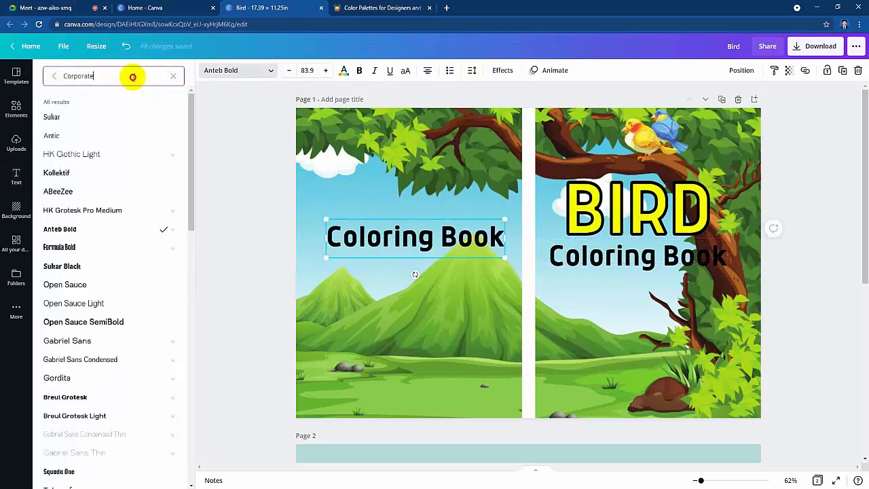
pyautogui.moveTo(132, 78); pyautogui.dragTo(49, 76)
pyautogui.write('ba')
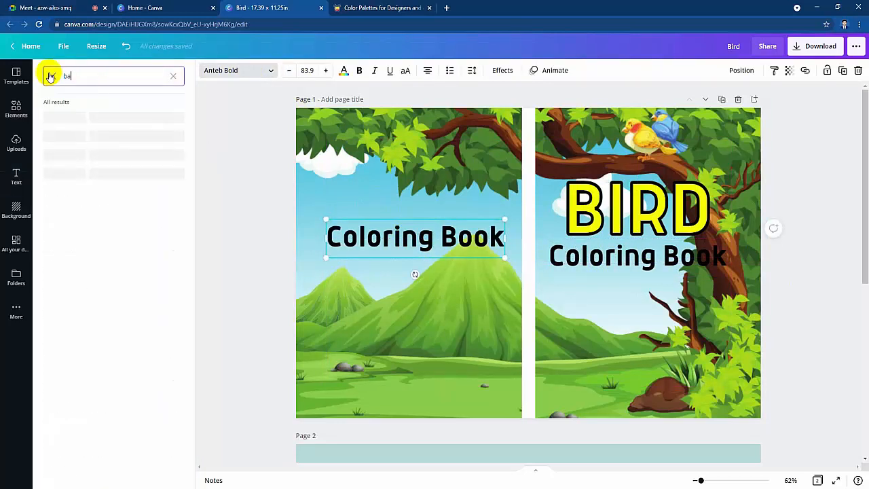
pyautogui.write('ngbang')
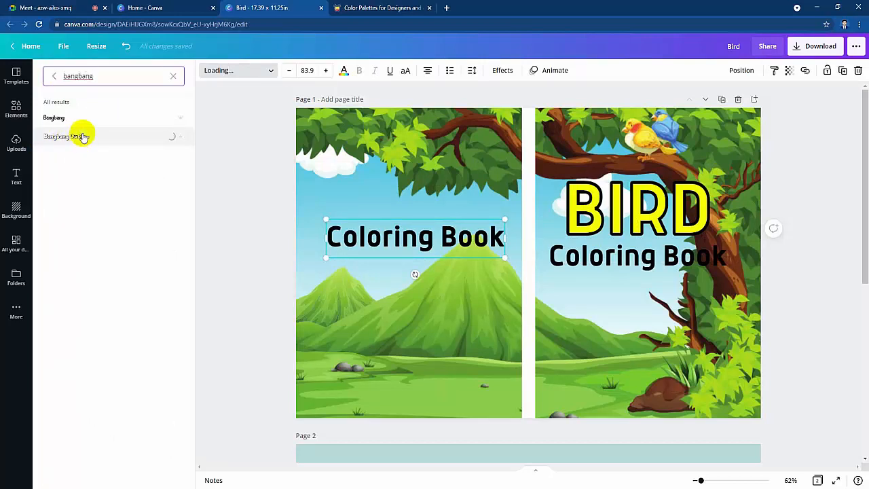
pyautogui.moveTo(471, 247); pyautogui.dragTo(683, 293)
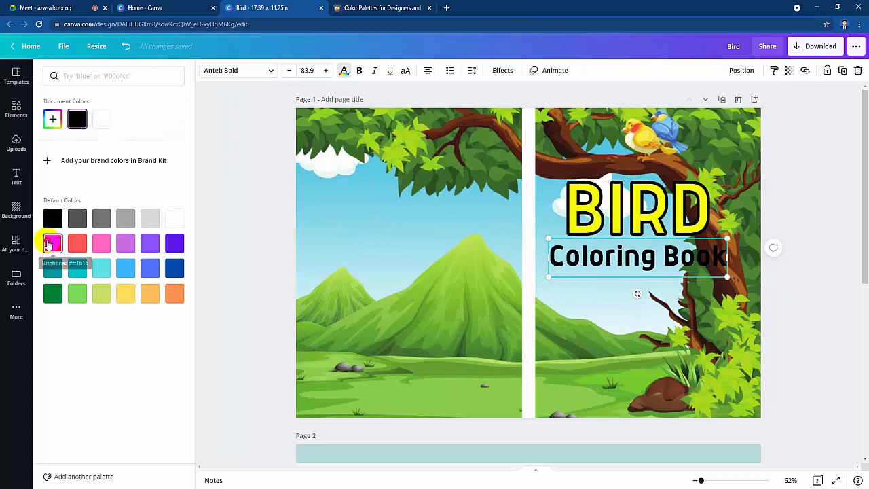
# Step: Colour the "Coloring Book" subtitle bright red and try the Neon and Glitch effects on it
pyautogui.click(49, 245)
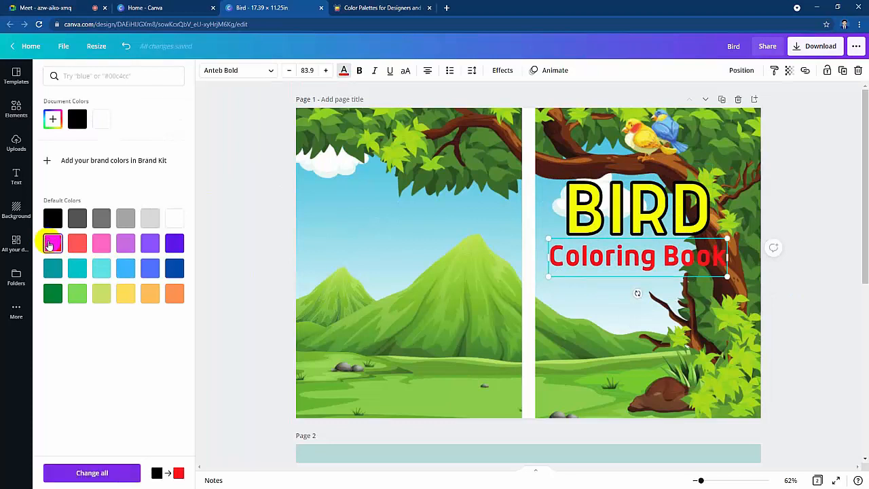
pyautogui.click(502, 69)
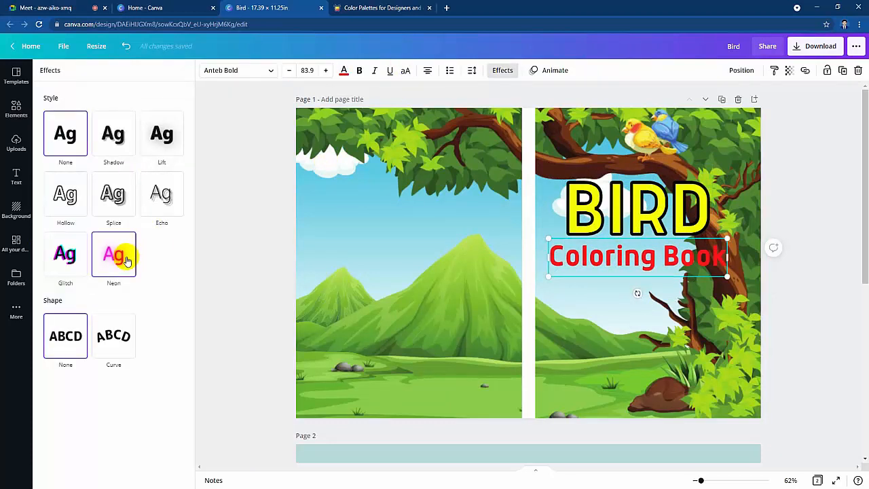
pyautogui.click(126, 260)
pyautogui.click(66, 253)
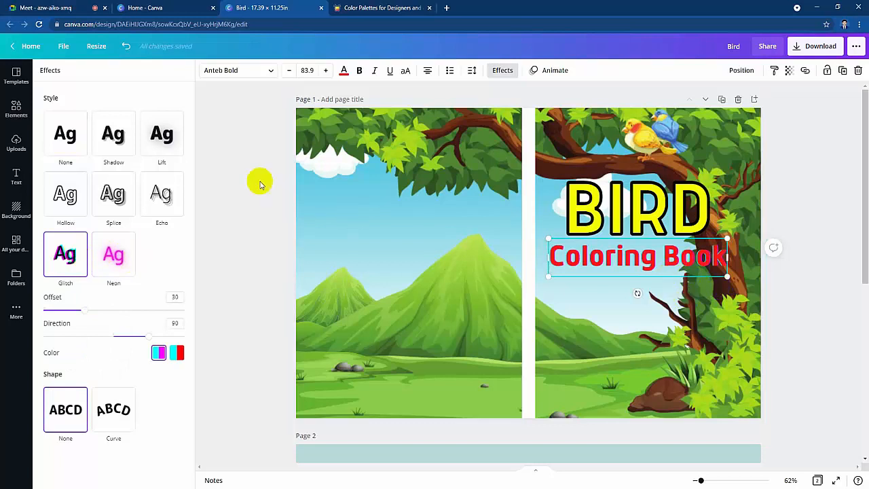
# Step: Apply the Splice effect to the "Coloring Book" subtitle with offset 0 and red effect colour, and make the text colour black
pyautogui.click(126, 197)
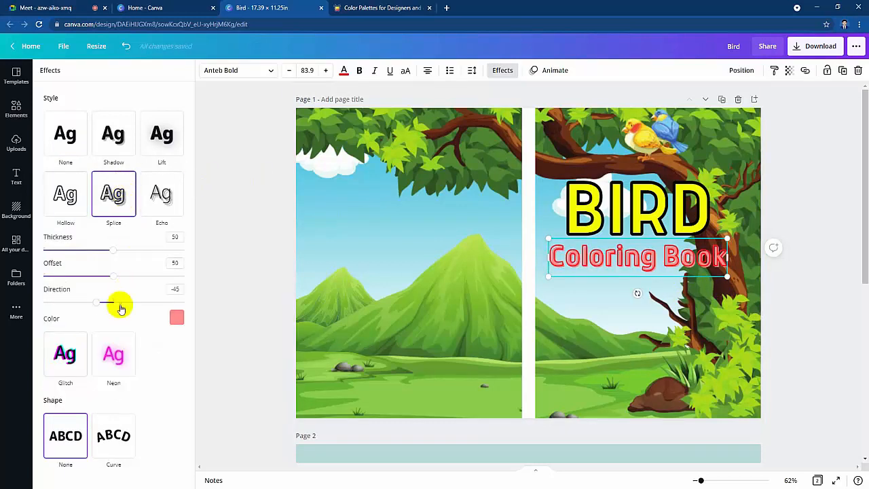
pyautogui.moveTo(112, 275); pyautogui.dragTo(17, 272)
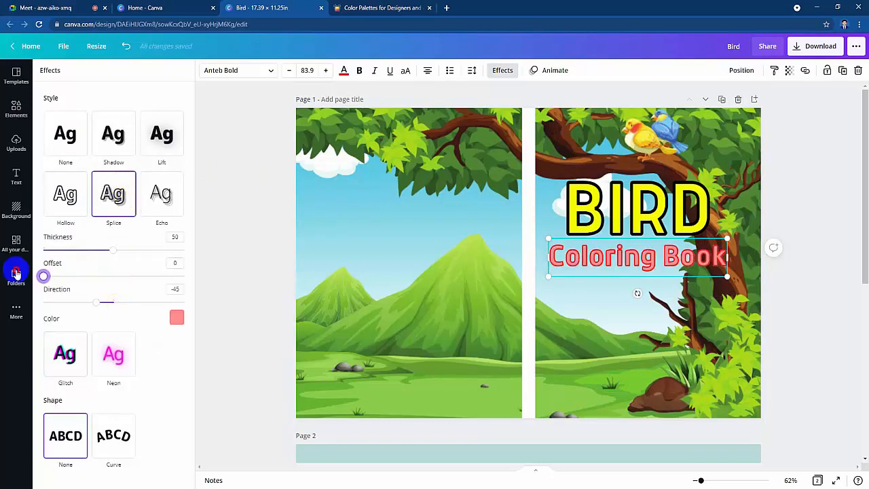
pyautogui.click(175, 319)
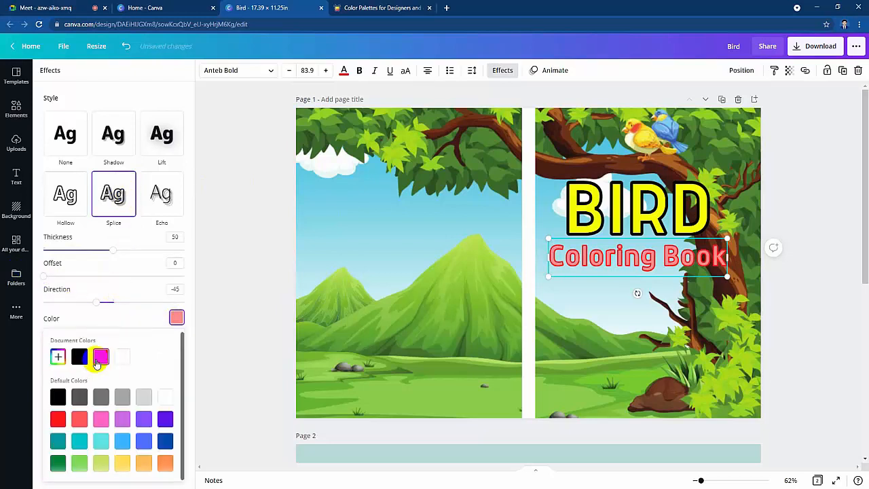
pyautogui.click(100, 358)
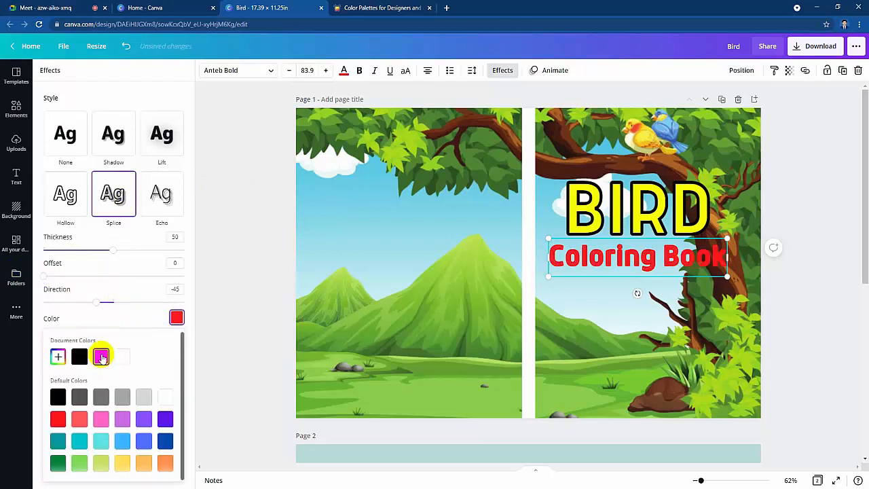
pyautogui.click(344, 71)
pyautogui.click(57, 219)
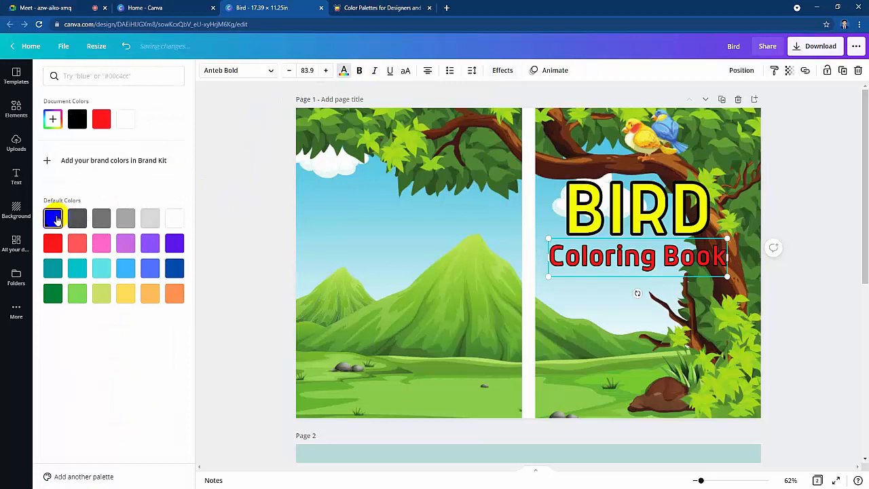
# Step: Try light blue, green and violet outlines on the "Coloring Book" subtitle, and restore the black outline
pyautogui.click(128, 269)
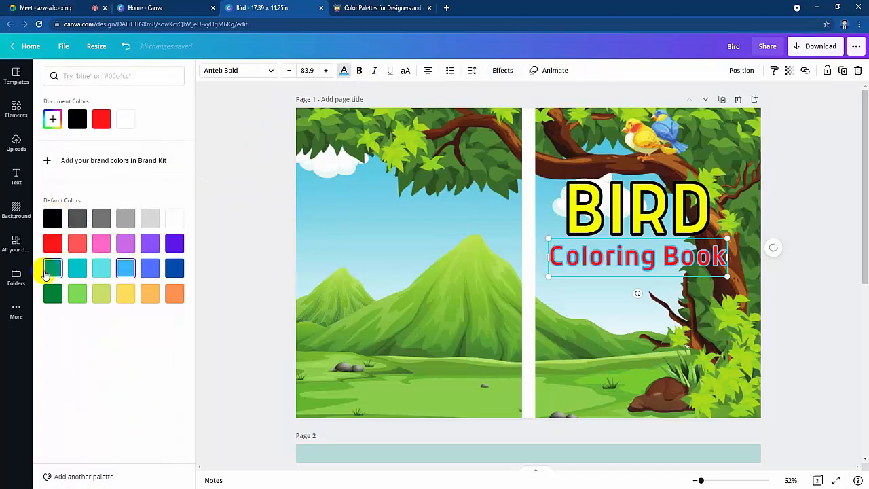
pyautogui.click(53, 293)
pyautogui.click(173, 271)
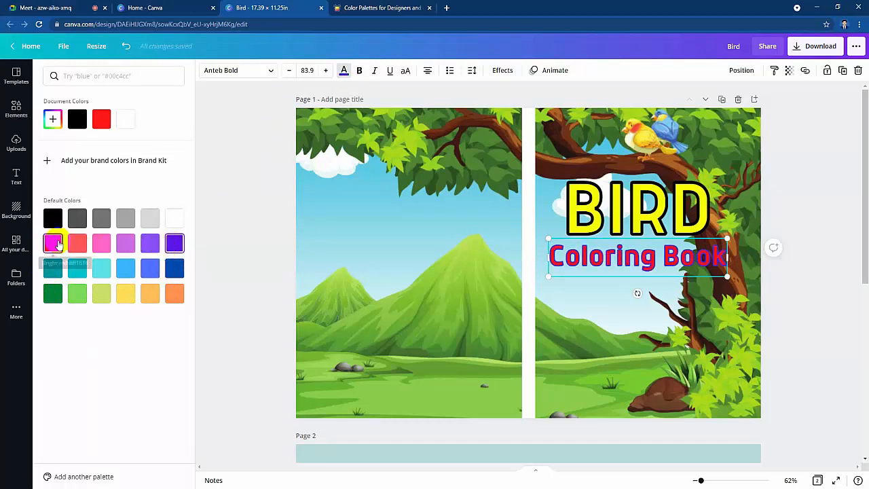
pyautogui.click(55, 243)
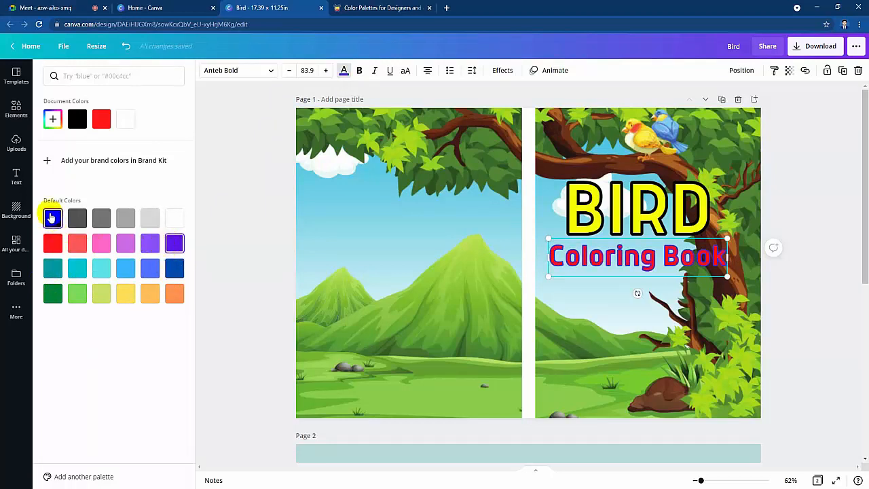
# Step: Set the Splice thickness of the "Coloring Book" subtitle to 52
pyautogui.click(502, 69)
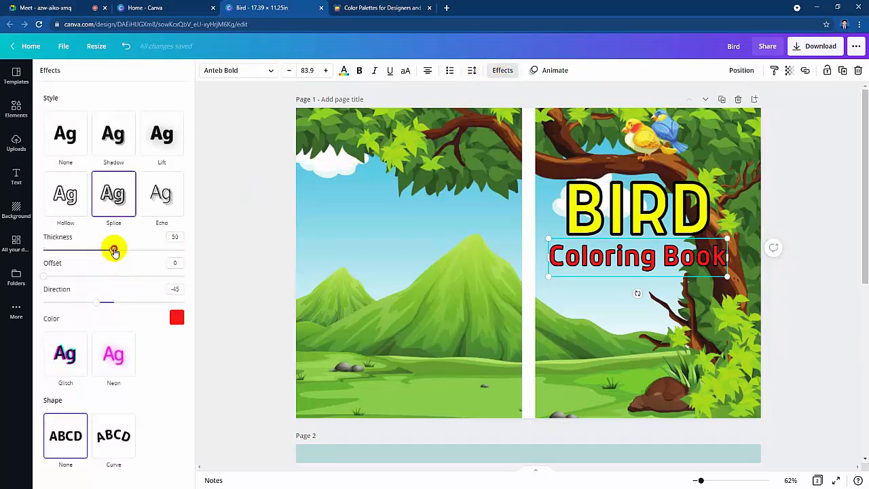
pyautogui.moveTo(115, 251)
pyautogui.mouseDown()
pyautogui.moveTo(176, 253)
pyautogui.moveTo(120, 251)
pyautogui.mouseUp()
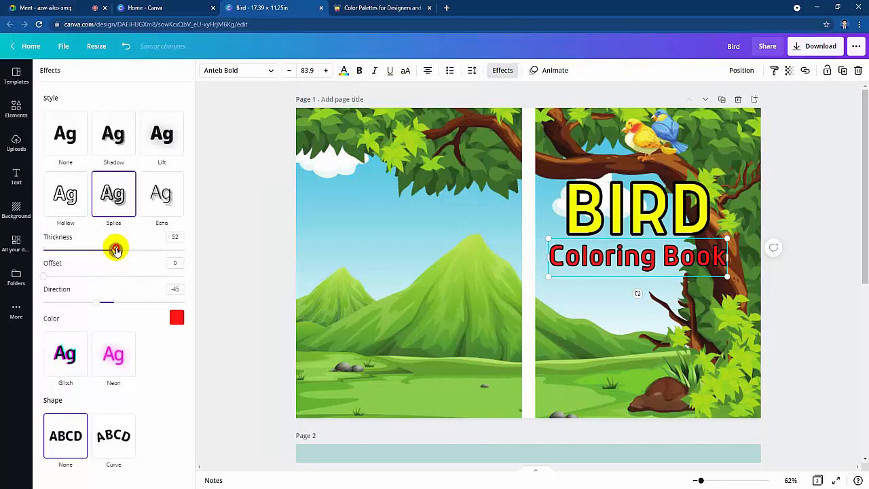
pyautogui.click(516, 227)
# Step: Increase the Splice thickness of the BIRD title to give it a heavier black outline
pyautogui.click(637, 211)
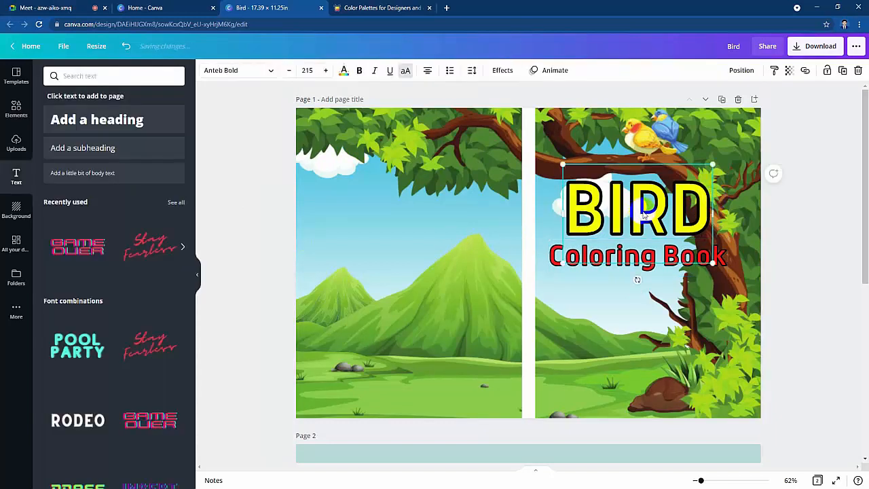
pyautogui.click(502, 70)
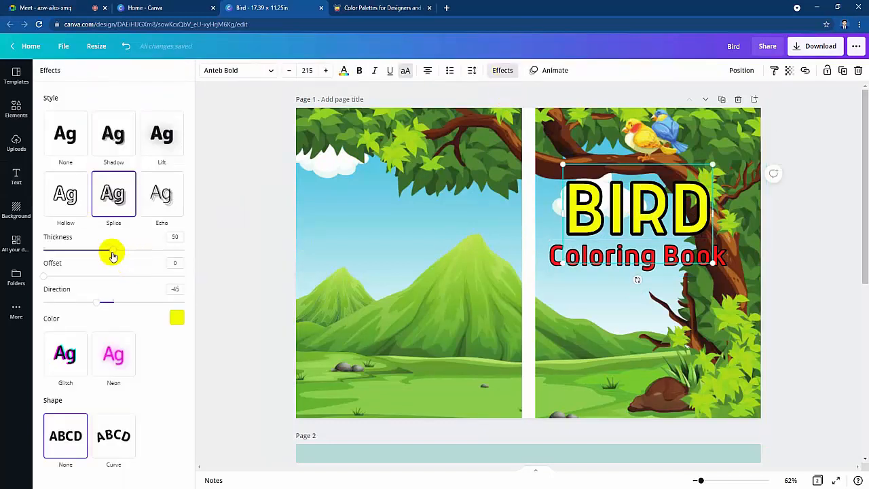
pyautogui.moveTo(113, 255); pyautogui.dragTo(178, 248)
pyautogui.click(828, 330)
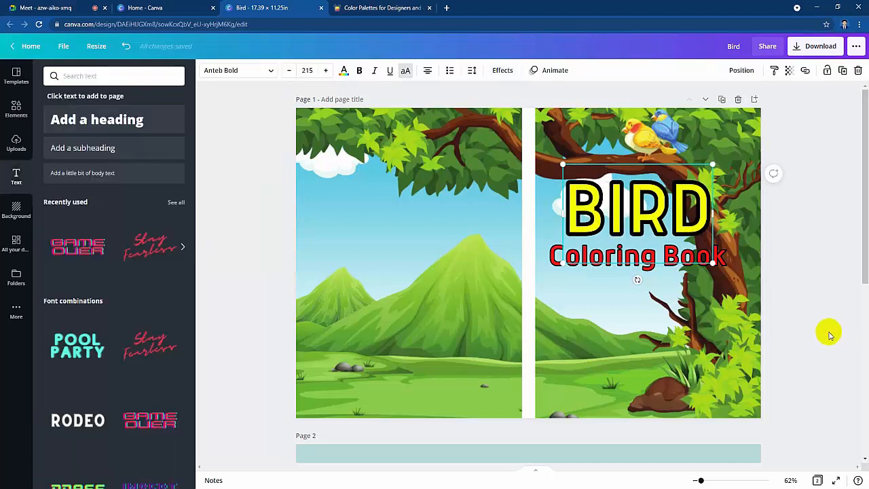
pyautogui.click(702, 265)
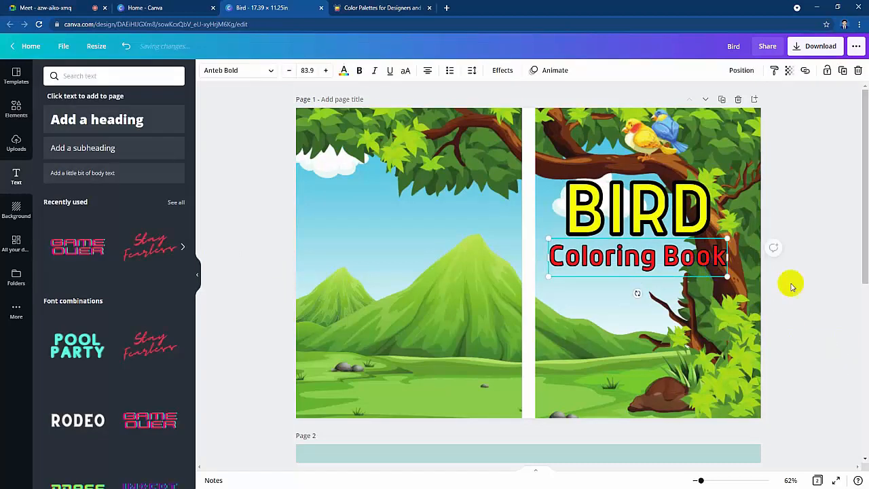
pyautogui.click(814, 314)
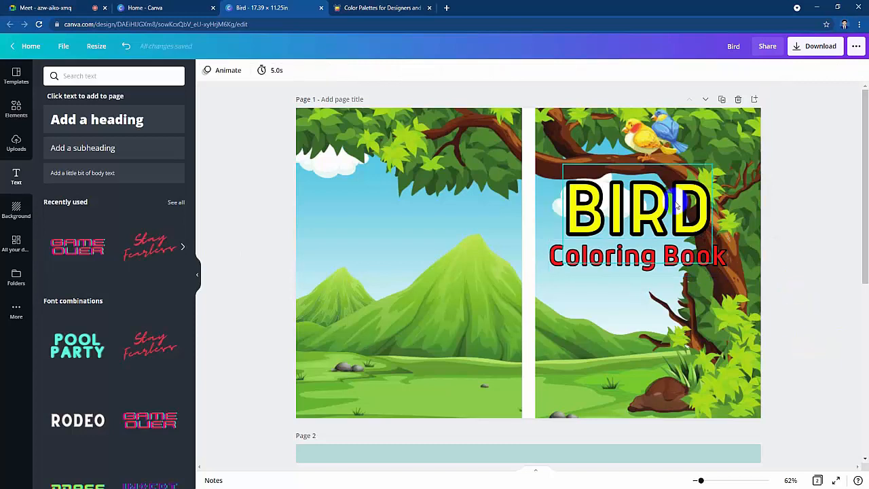
# Step: Shift the BIRD title slightly to the right and nudge the "Coloring Book" subtitle into place beneath it
pyautogui.moveTo(674, 201); pyautogui.dragTo(680, 200)
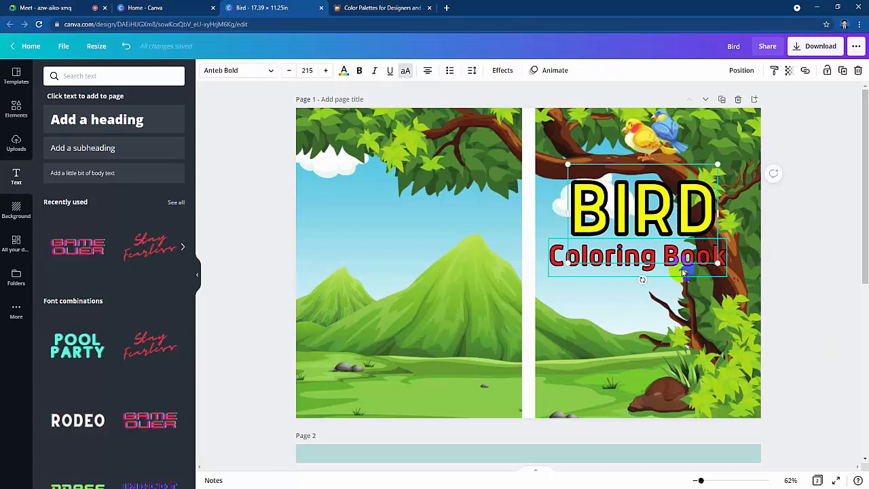
pyautogui.click(683, 267)
pyautogui.moveTo(682, 259); pyautogui.dragTo(682, 262)
# Step: Add the yellow singing bird graphic from the "bird" search, and shrink it on the grass below the front cover's subtitle
pyautogui.click(654, 363)
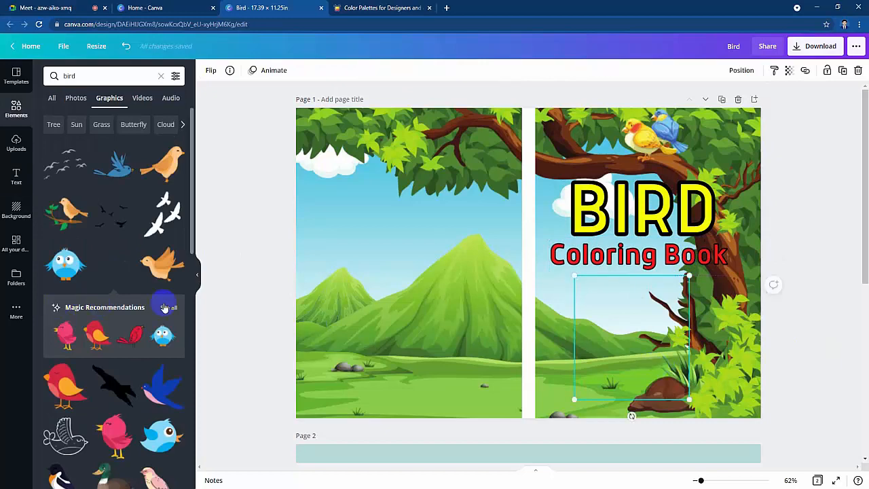
pyautogui.scroll(-3, 164, 307)
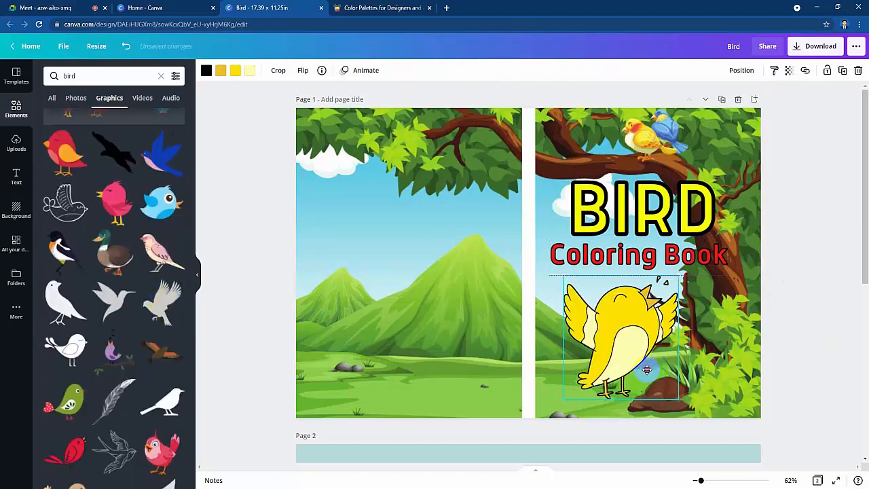
pyautogui.moveTo(647, 369); pyautogui.dragTo(667, 374)
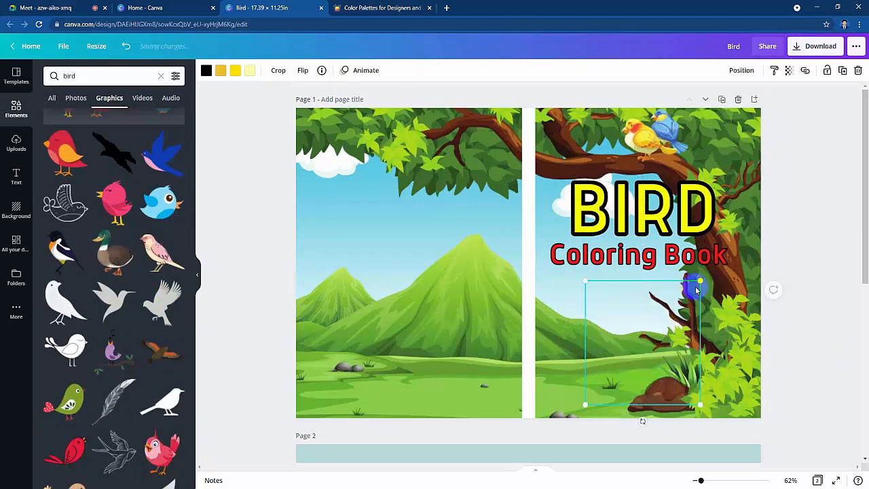
pyautogui.moveTo(699, 282); pyautogui.dragTo(662, 323)
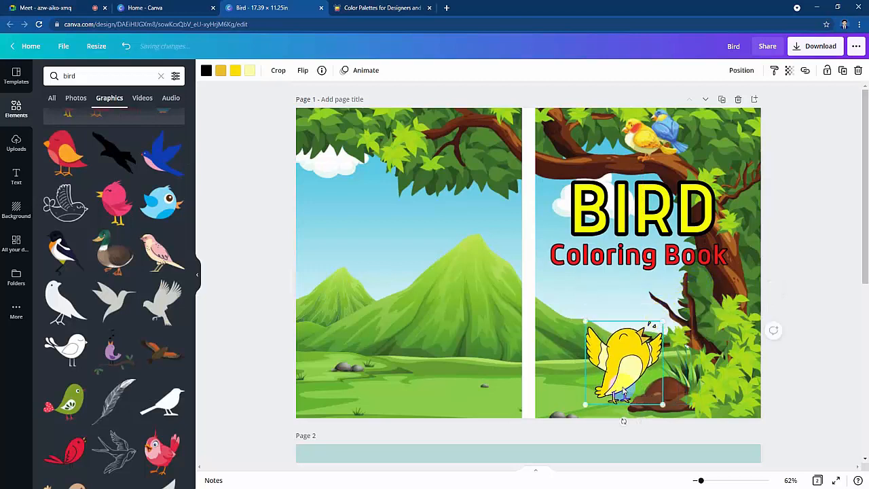
# Step: Enlarge the yellow singing bird and position it on the grass near the front cover's spine edge, below the subtitle
pyautogui.moveTo(622, 388); pyautogui.dragTo(602, 387)
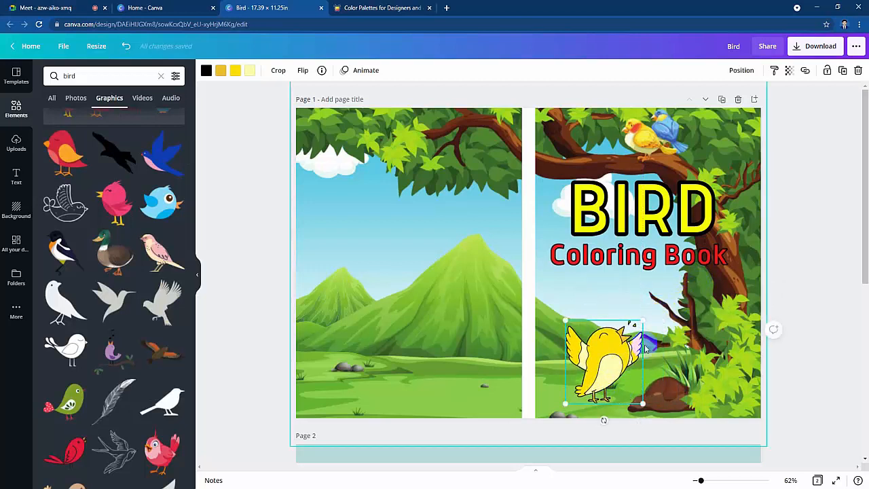
pyautogui.moveTo(642, 321); pyautogui.dragTo(667, 288)
pyautogui.moveTo(636, 341); pyautogui.dragTo(629, 342)
pyautogui.moveTo(560, 405); pyautogui.dragTo(566, 397)
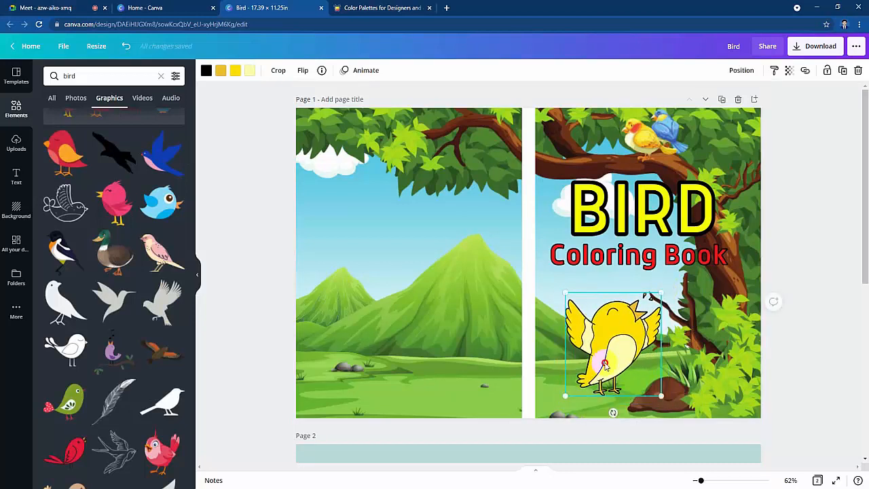
pyautogui.moveTo(604, 363); pyautogui.dragTo(601, 369)
pyautogui.click(805, 339)
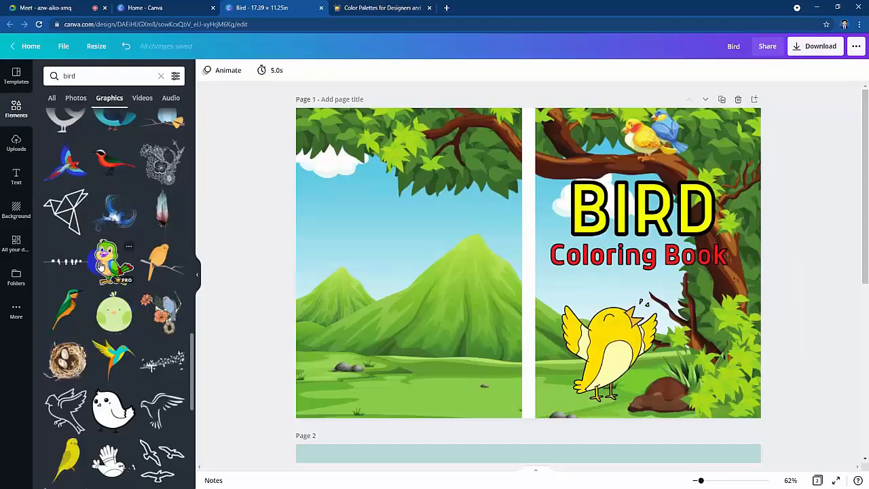
# Step: Add the green parrot graphic at about 3.2 × 3.7 in beside the yellow bird, and shift the yellow bird left to make room
pyautogui.click(99, 265)
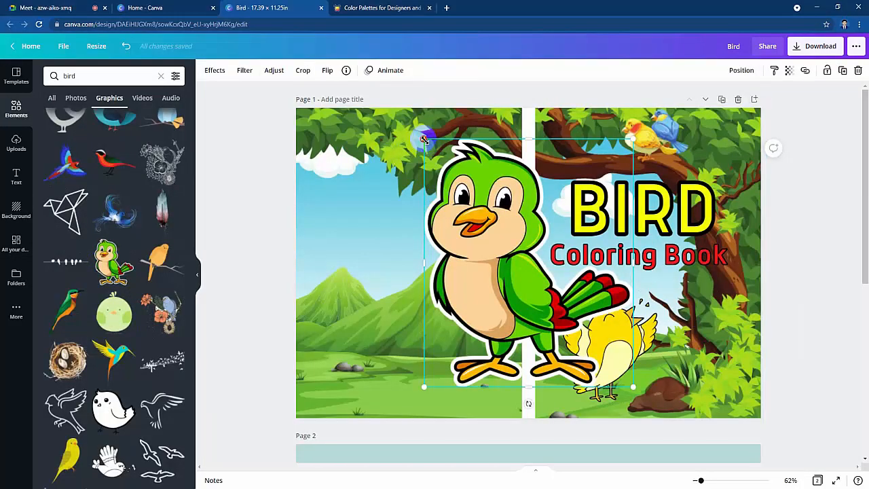
pyautogui.moveTo(423, 140); pyautogui.dragTo(706, 325)
pyautogui.moveTo(664, 302); pyautogui.dragTo(650, 291)
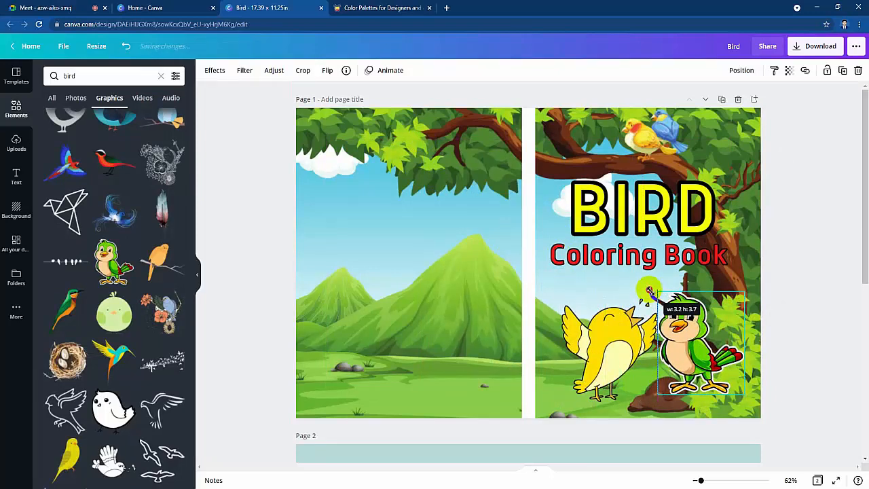
pyautogui.moveTo(693, 341); pyautogui.dragTo(698, 341)
pyautogui.moveTo(618, 338); pyautogui.dragTo(606, 335)
pyautogui.click(728, 333)
pyautogui.moveTo(748, 291); pyautogui.dragTo(753, 285)
pyautogui.hotkey('ctrl', 'z')
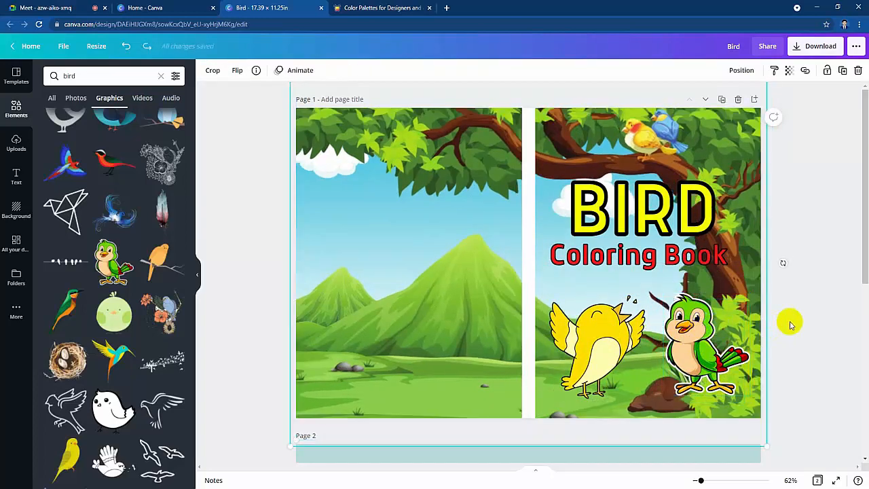
# Step: Enlarge the green parrot slightly beside the yellow bird, and nudge the "Coloring Book" subtitle down a little
pyautogui.click(681, 344)
pyautogui.moveTo(660, 297); pyautogui.dragTo(656, 285)
pyautogui.moveTo(671, 343); pyautogui.dragTo(671, 343)
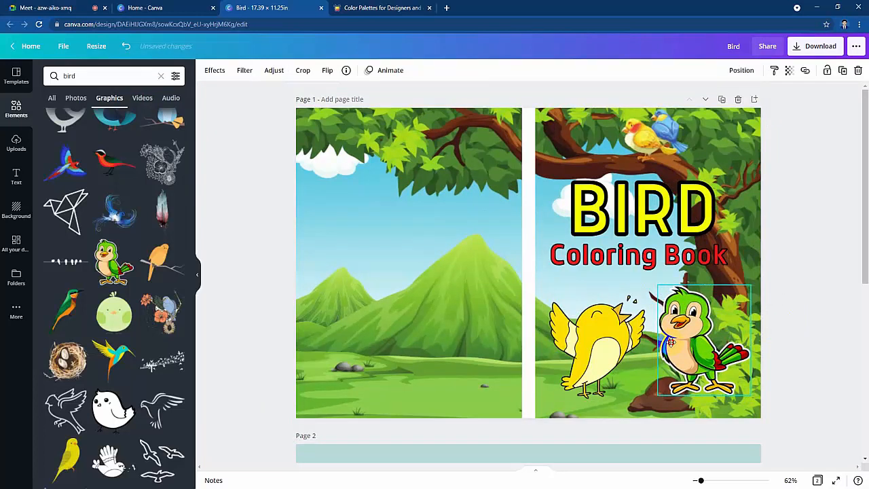
pyautogui.click(639, 343)
pyautogui.click(315, 340)
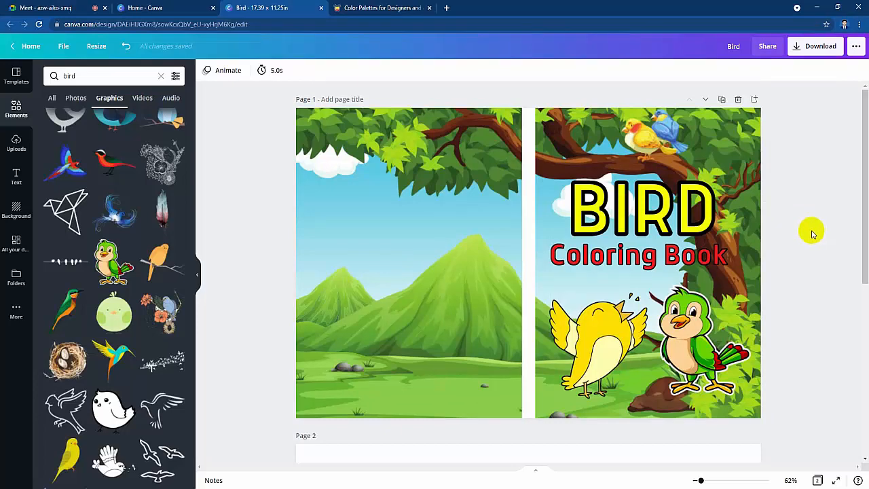
pyautogui.click(701, 265)
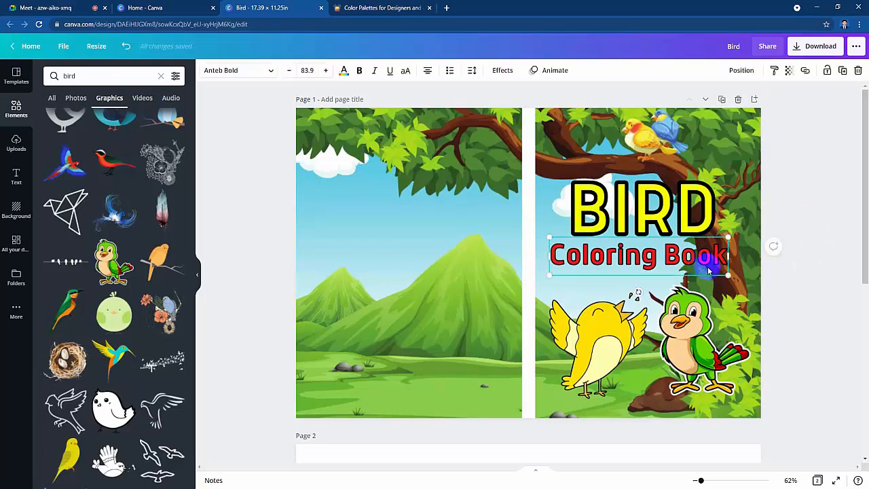
pyautogui.click(815, 285)
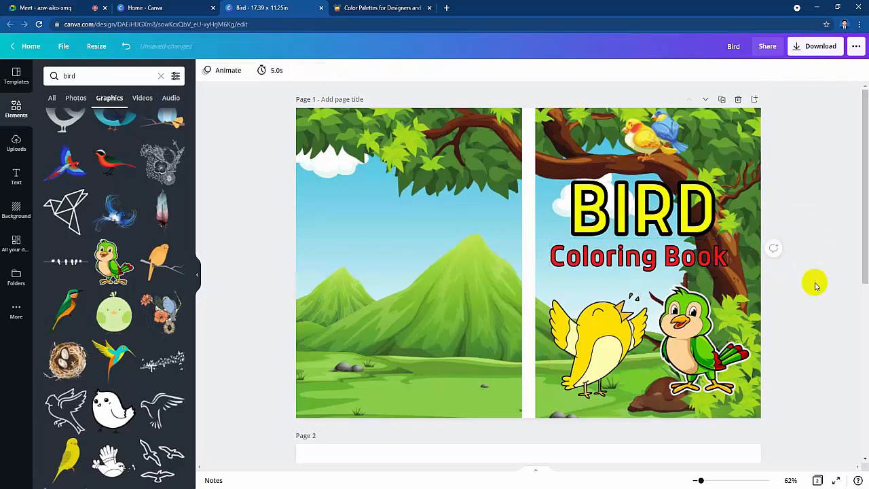
# Step: Move the heading on the green second page slightly down and give it the Shadow text effect
pyautogui.scroll(-2, 578, 354)
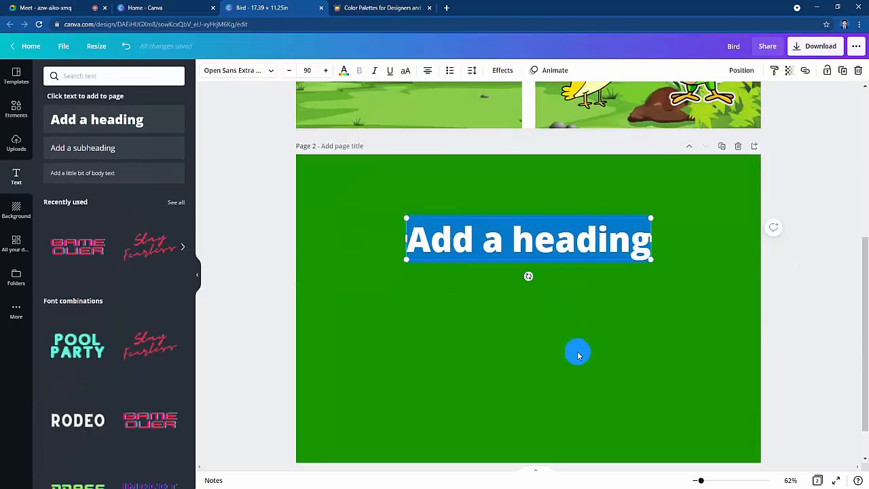
pyautogui.click(578, 354)
pyautogui.moveTo(541, 249); pyautogui.dragTo(541, 260)
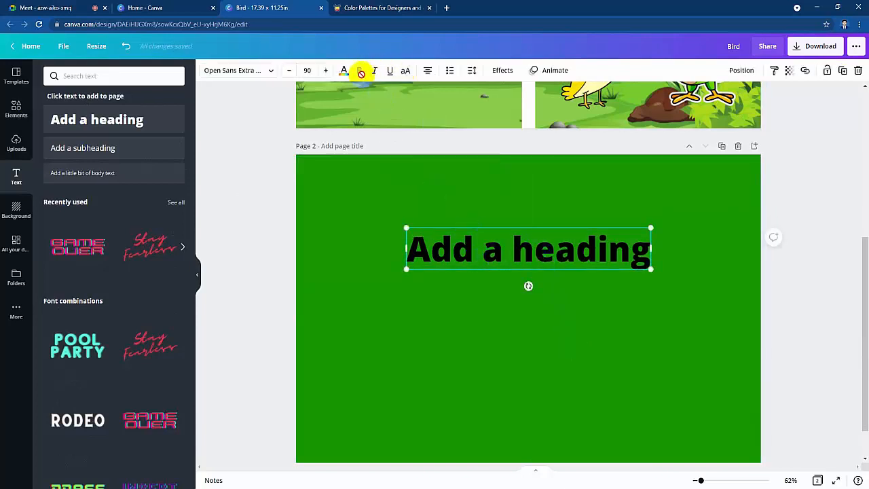
pyautogui.click(505, 71)
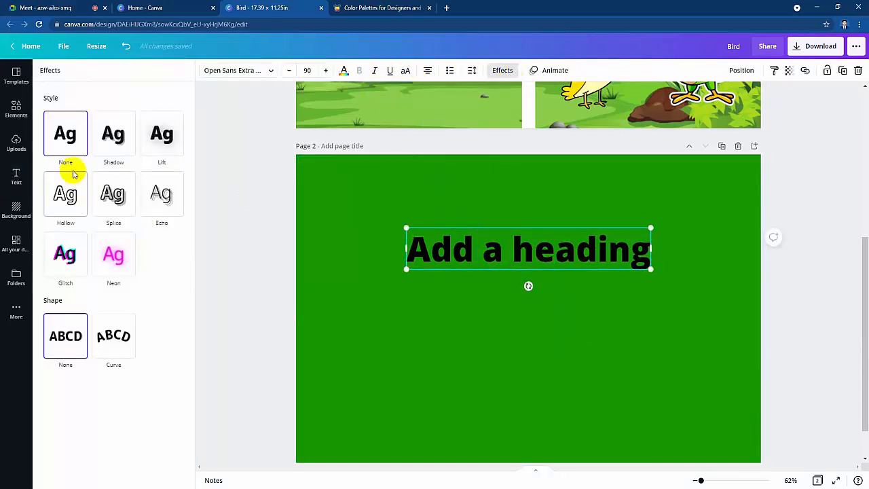
pyautogui.click(110, 134)
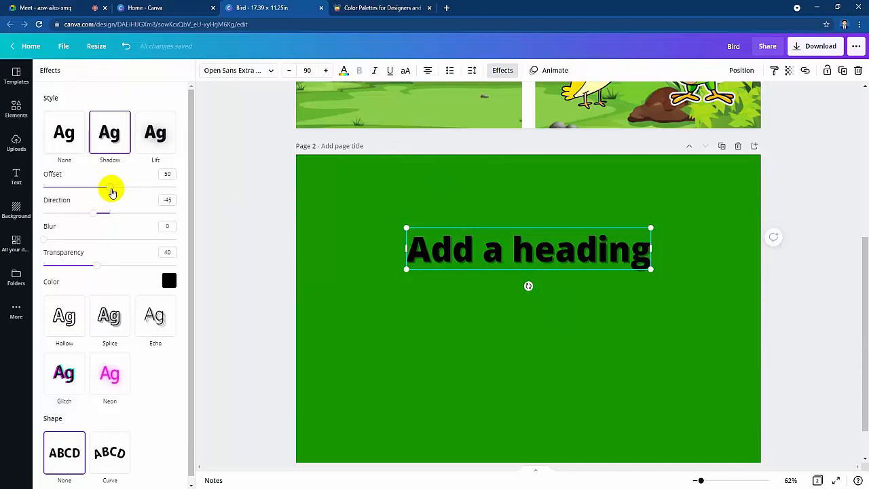
# Step: Set the heading's Shadow offset to 44 and its shadow transparency to 23
pyautogui.moveTo(112, 193); pyautogui.dragTo(269, 182)
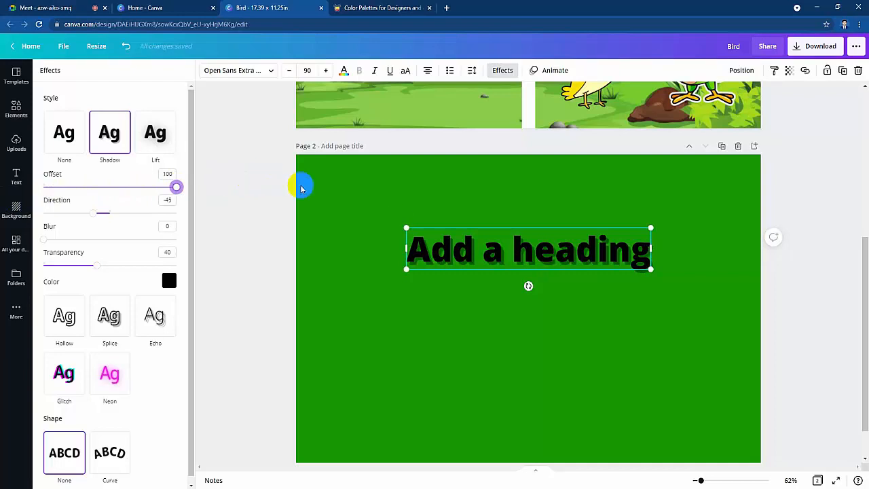
pyautogui.moveTo(179, 194); pyautogui.dragTo(106, 194)
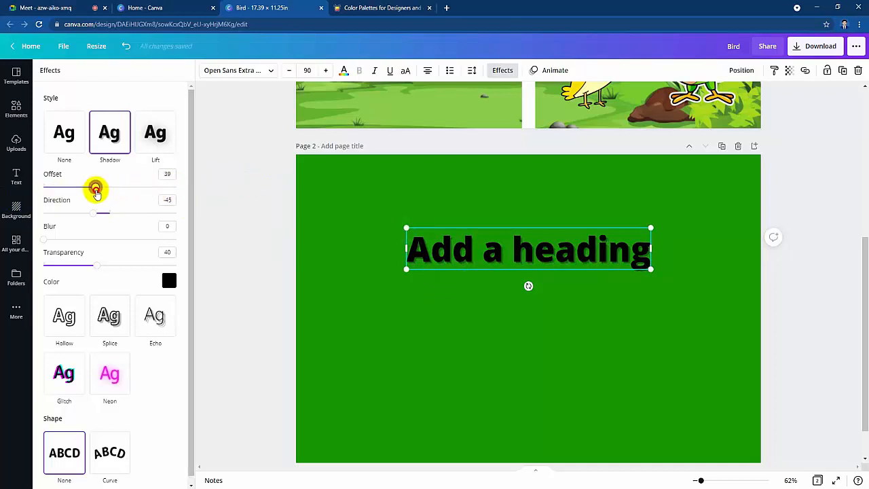
pyautogui.moveTo(93, 265); pyautogui.dragTo(171, 258)
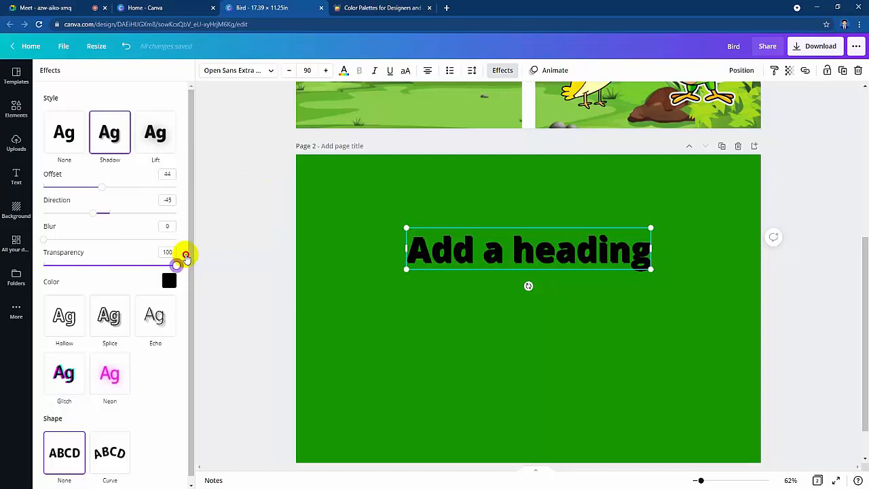
pyautogui.moveTo(186, 256); pyautogui.dragTo(103, 264)
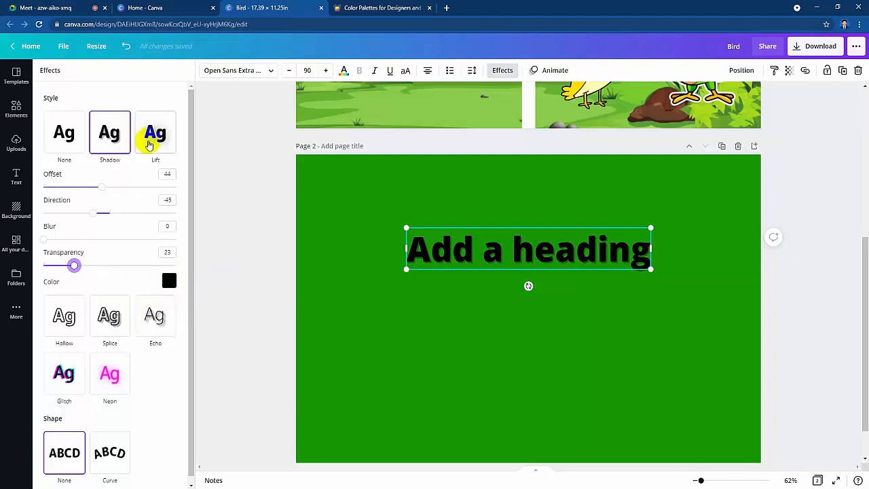
pyautogui.click(486, 347)
# Step: Duplicate the shadowed heading and place the copy directly beneath the original
pyautogui.click(525, 261)
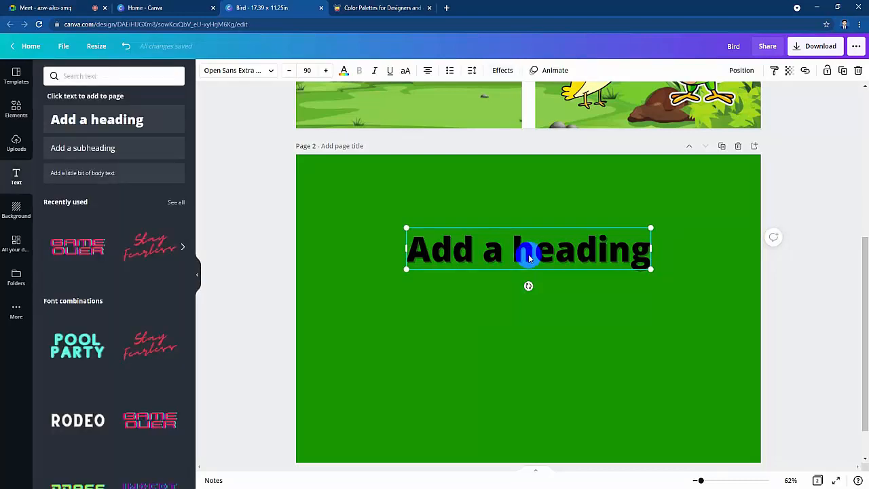
pyautogui.hotkey('ctrl', 'd')
pyautogui.moveTo(529, 257); pyautogui.dragTo(527, 296)
# Step: Try the Lift and Hollow text effects on the copied heading
pyautogui.click(502, 70)
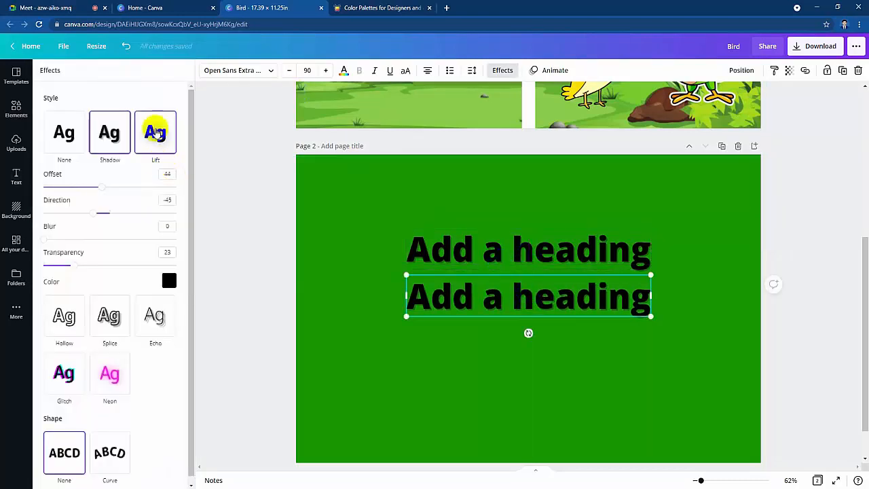
pyautogui.click(156, 128)
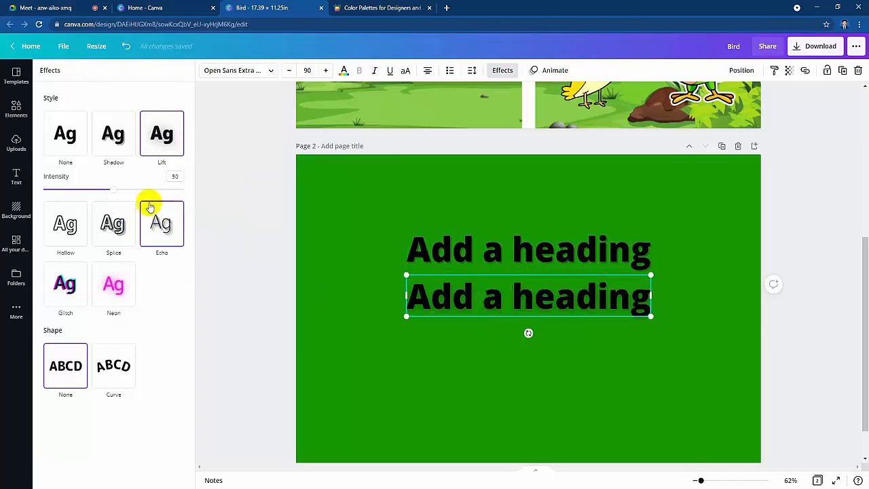
pyautogui.click(65, 224)
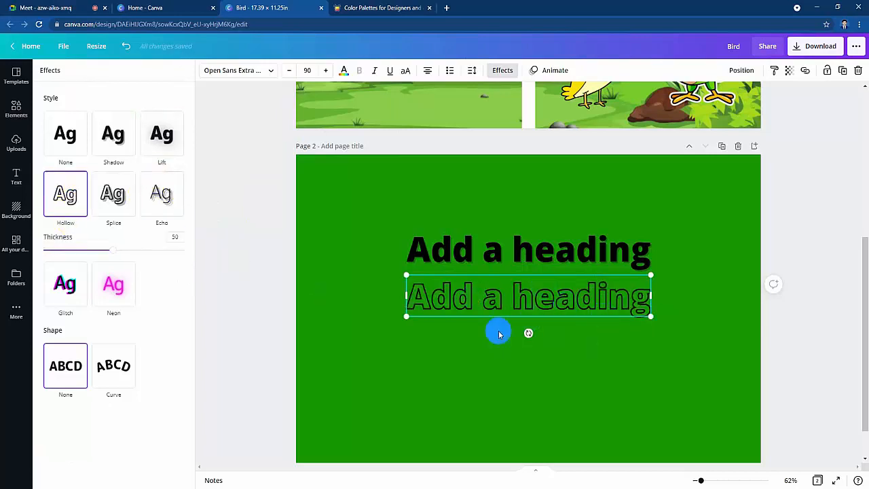
# Step: Apply the Splice effect to the copied heading with yellow as its color, offset 0 and thickness 54
pyautogui.click(113, 193)
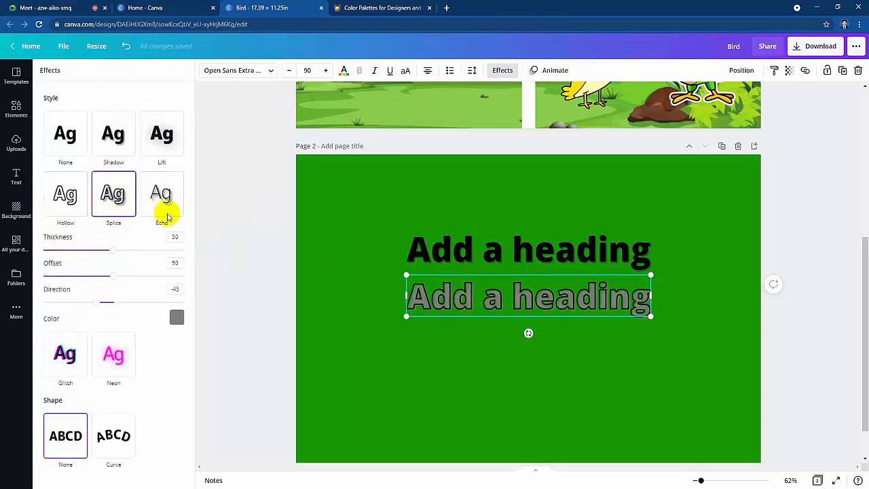
pyautogui.click(176, 317)
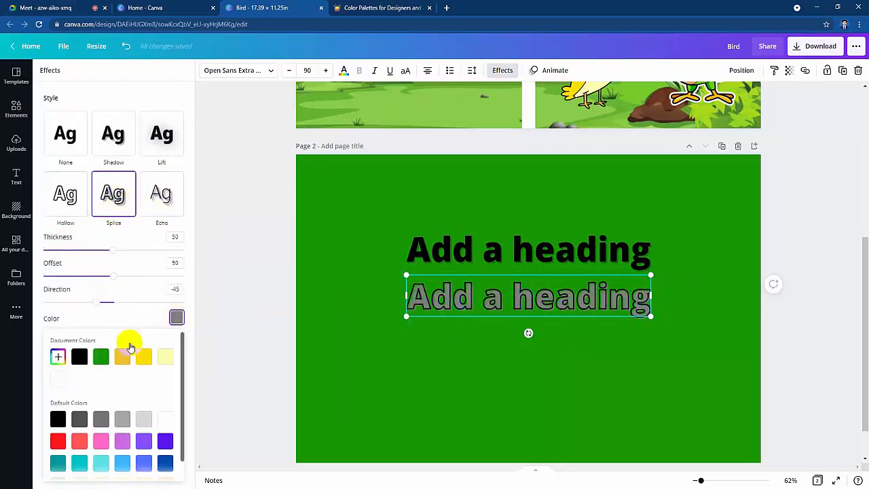
pyautogui.click(143, 359)
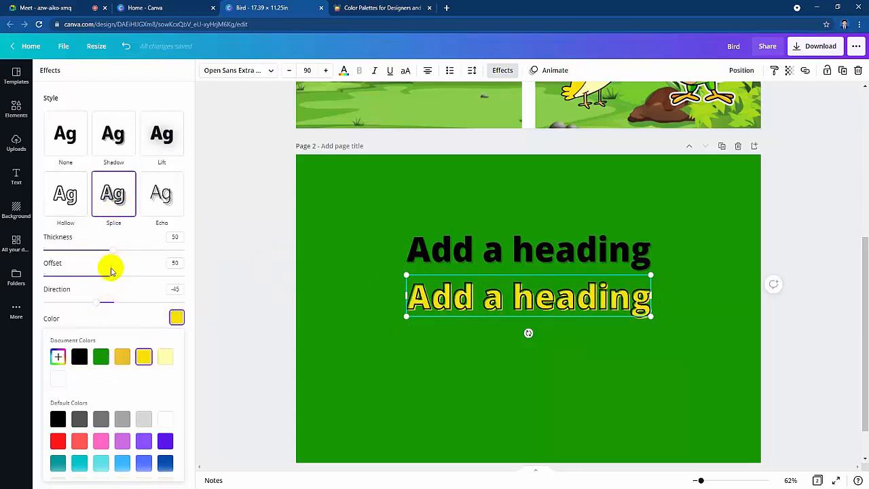
pyautogui.moveTo(113, 279); pyautogui.dragTo(2, 278)
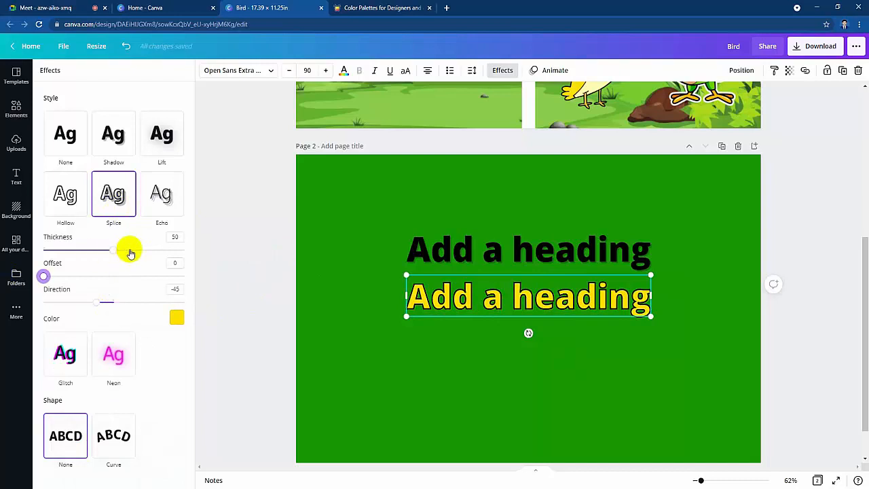
pyautogui.moveTo(116, 252)
pyautogui.mouseDown()
pyautogui.moveTo(188, 249)
pyautogui.moveTo(103, 255)
pyautogui.moveTo(115, 255)
pyautogui.mouseUp()
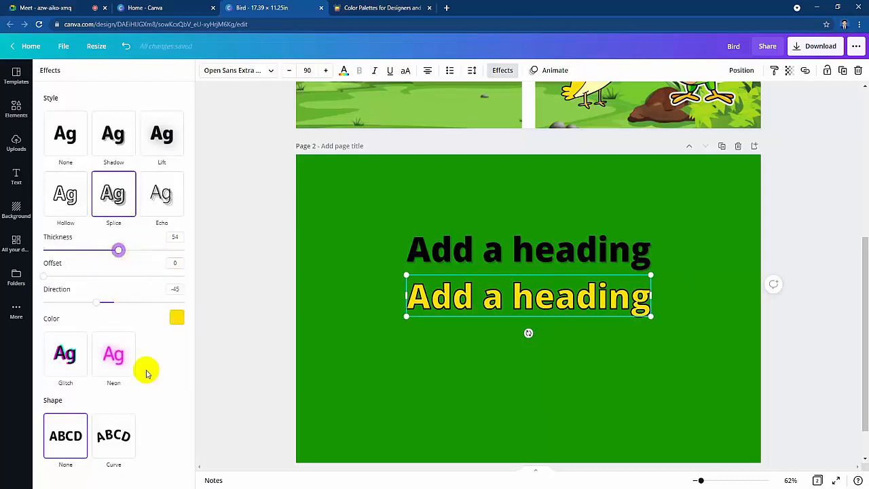
# Step: Try the Echo effect on the yellow heading and undo it
pyautogui.click(171, 198)
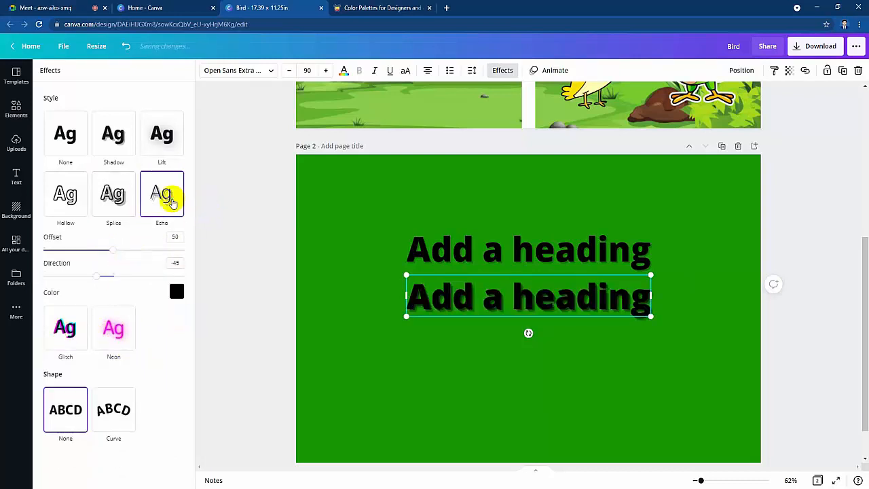
pyautogui.hotkey('ctrl', 'z')
pyautogui.click(440, 360)
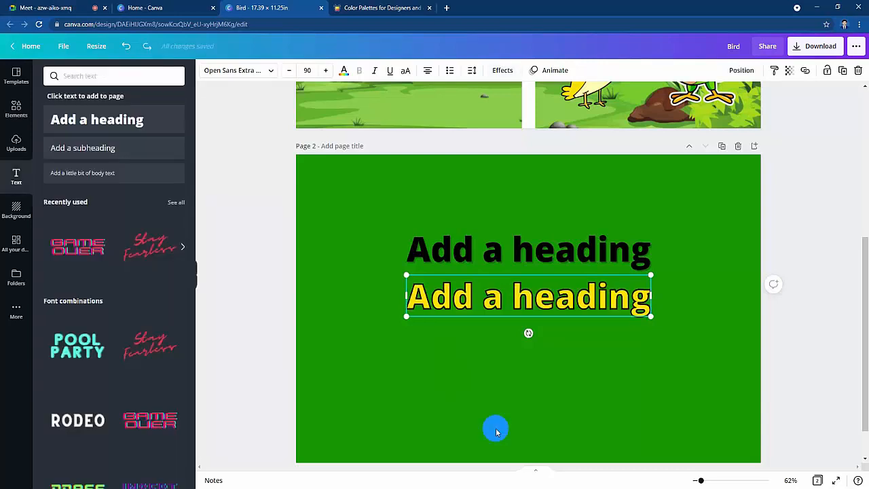
# Step: Duplicate the yellow heading, place the copy below it, and apply the Glitch effect to the copy
pyautogui.click(492, 372)
pyautogui.moveTo(502, 302); pyautogui.dragTo(498, 353)
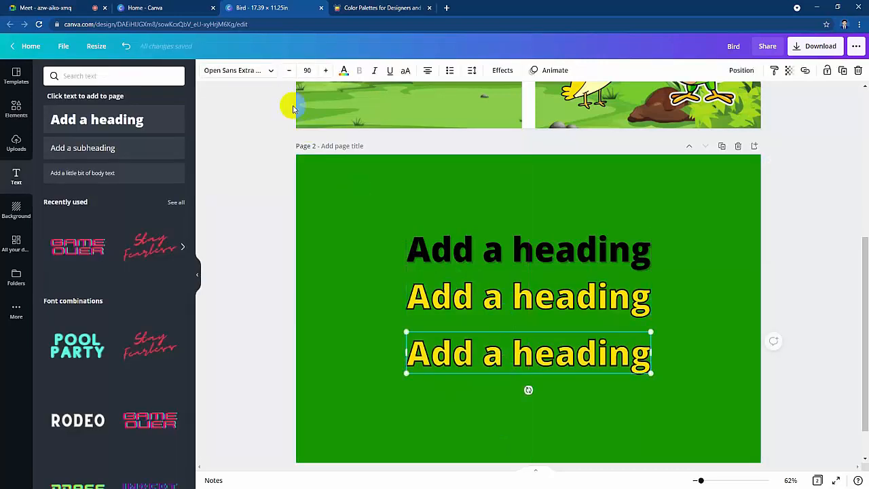
pyautogui.click(502, 70)
pyautogui.click(66, 347)
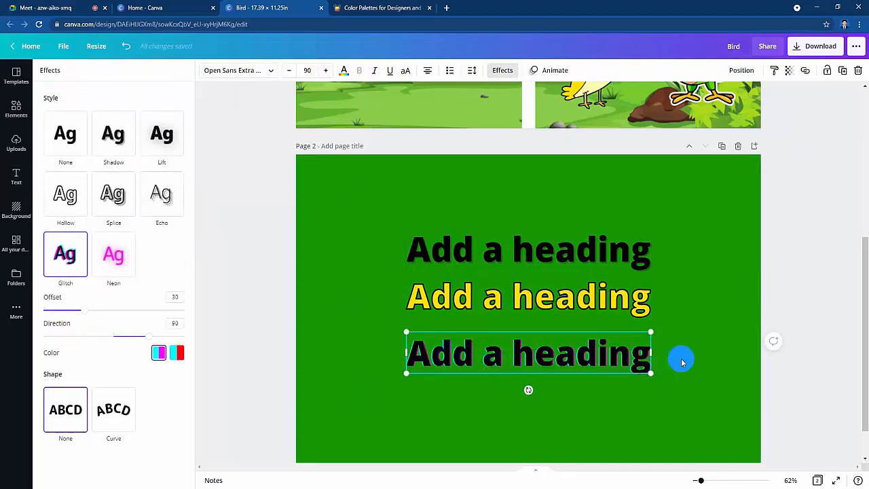
# Step: Try the Neon effect on the lowest heading and switch it back to Glitch with the cyan and magenta colors
pyautogui.click(158, 353)
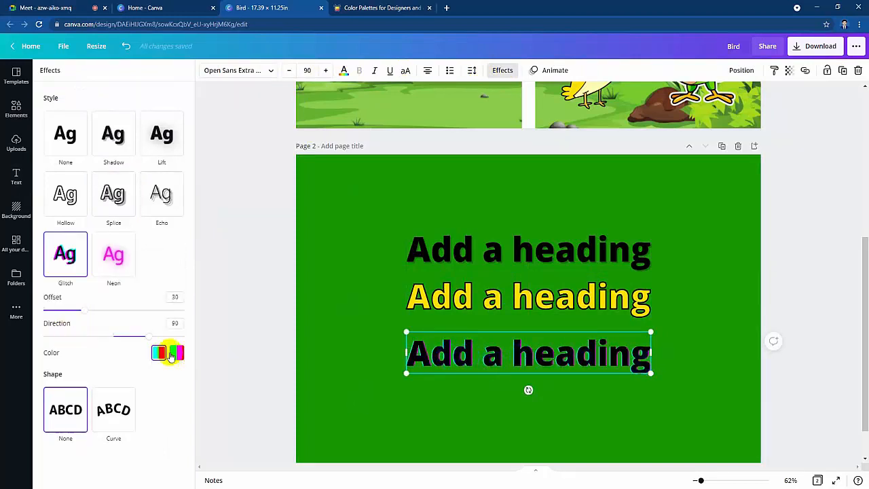
pyautogui.click(116, 255)
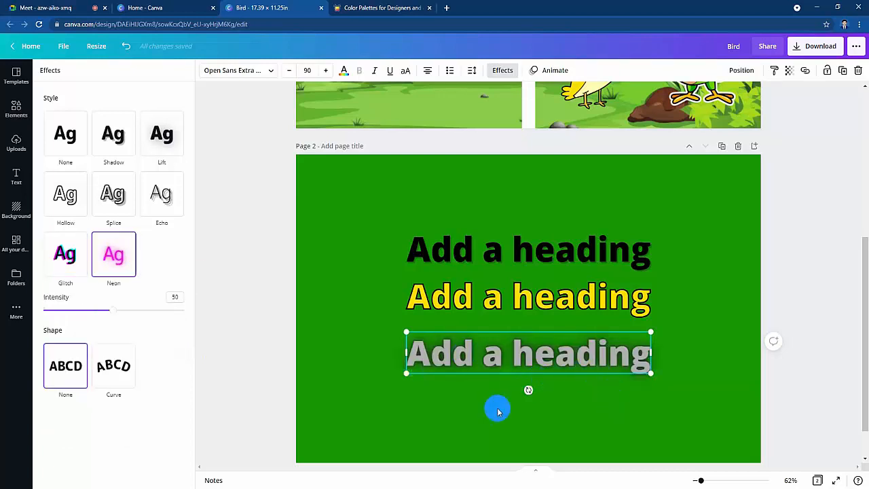
pyautogui.click(72, 265)
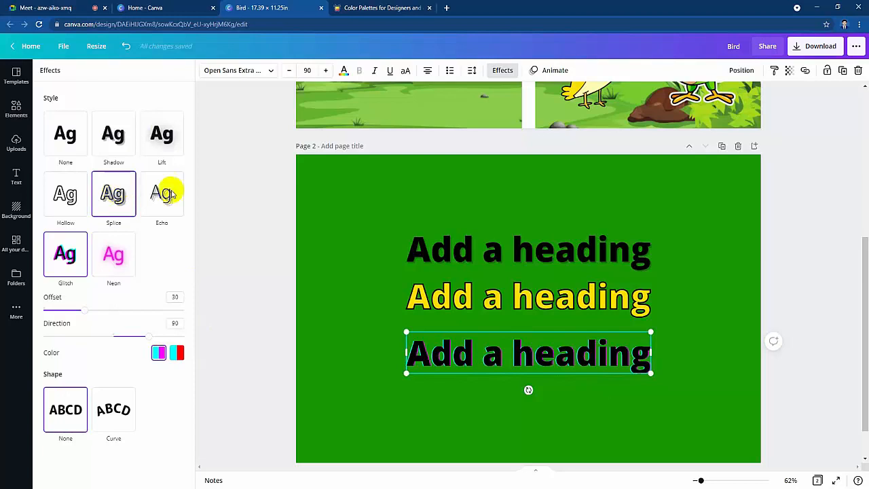
pyautogui.scroll(3, 564, 295)
pyautogui.scroll(-3, 563, 301)
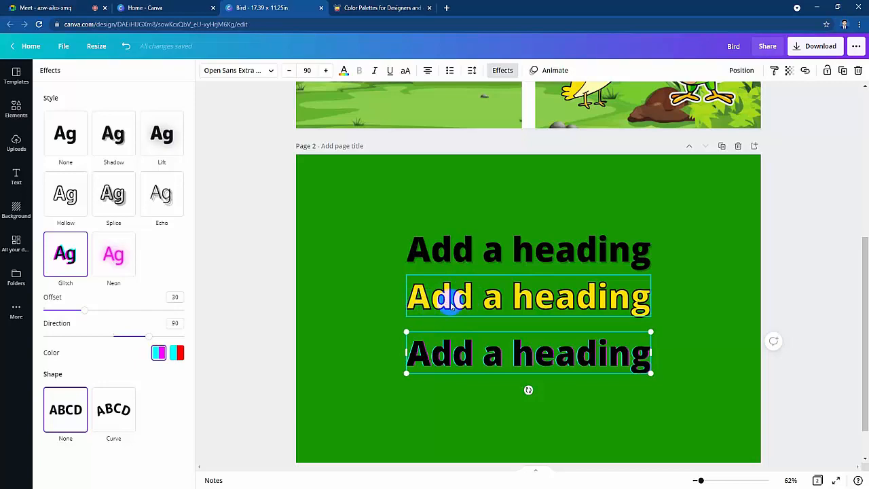
pyautogui.scroll(5, 489, 351)
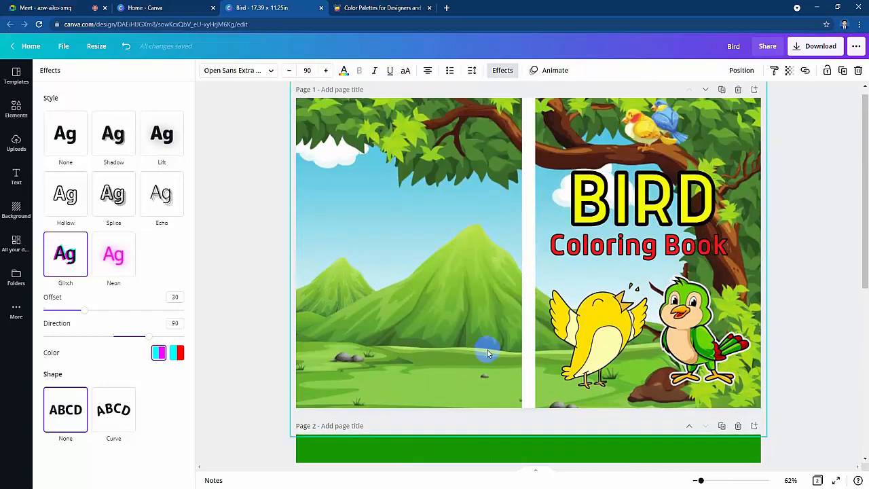
pyautogui.scroll(-5, 706, 346)
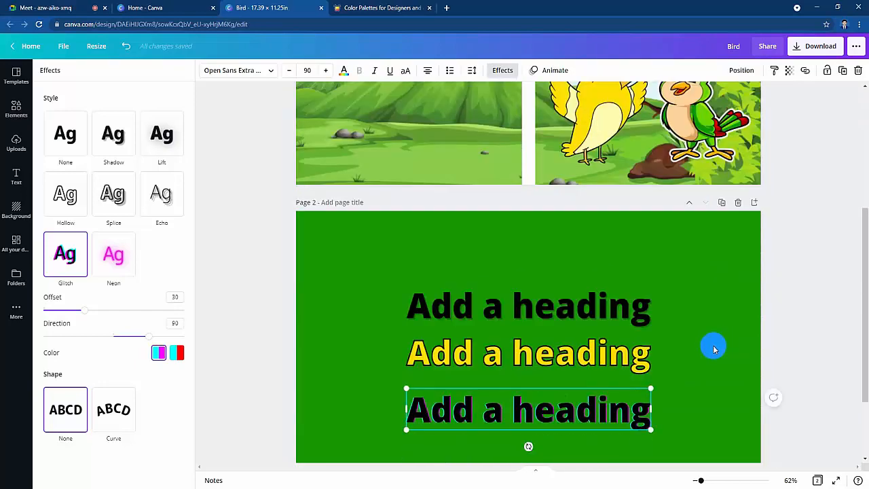
pyautogui.click(707, 348)
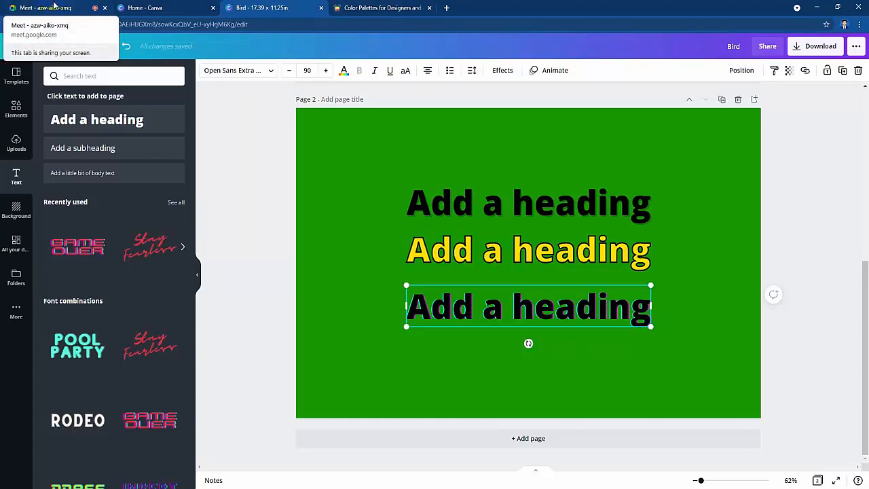
# Step: Switch to the Google Meet call
pyautogui.click(53, 5)
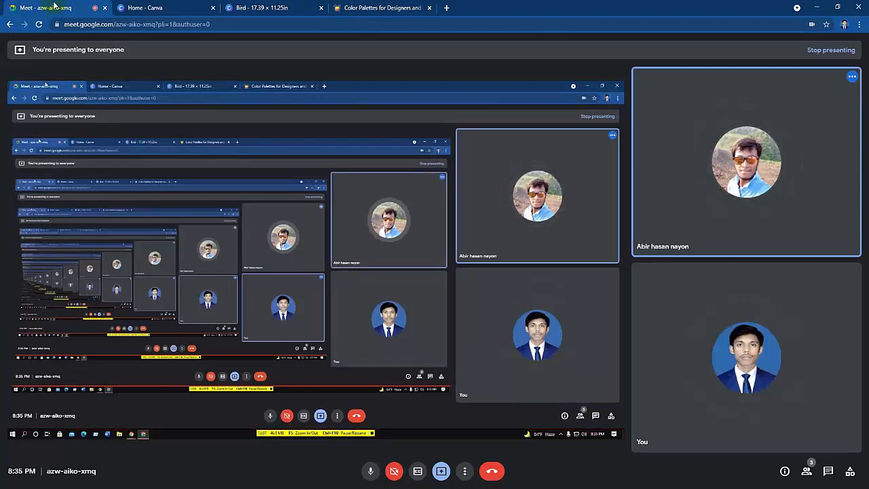